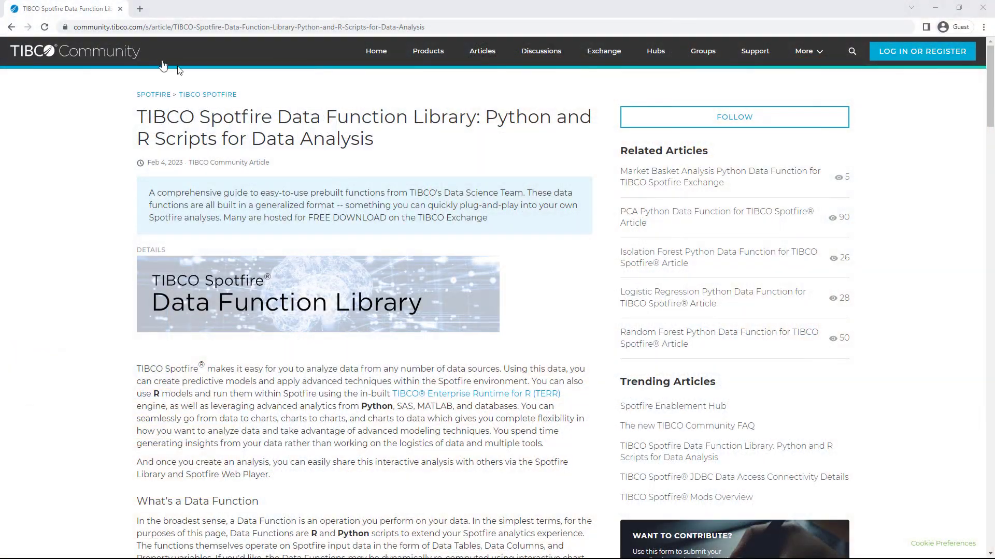
# Step: Scroll the article down to the Available Data Functions list and the Dataset Downloaders section
pyautogui.scroll(-4, 462, 111)
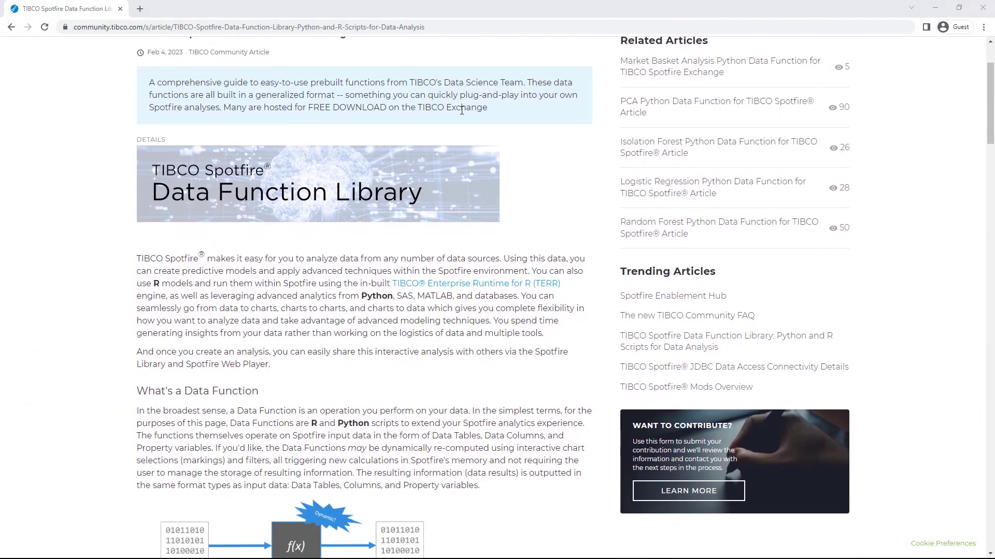
pyautogui.scroll(-8, 461, 110)
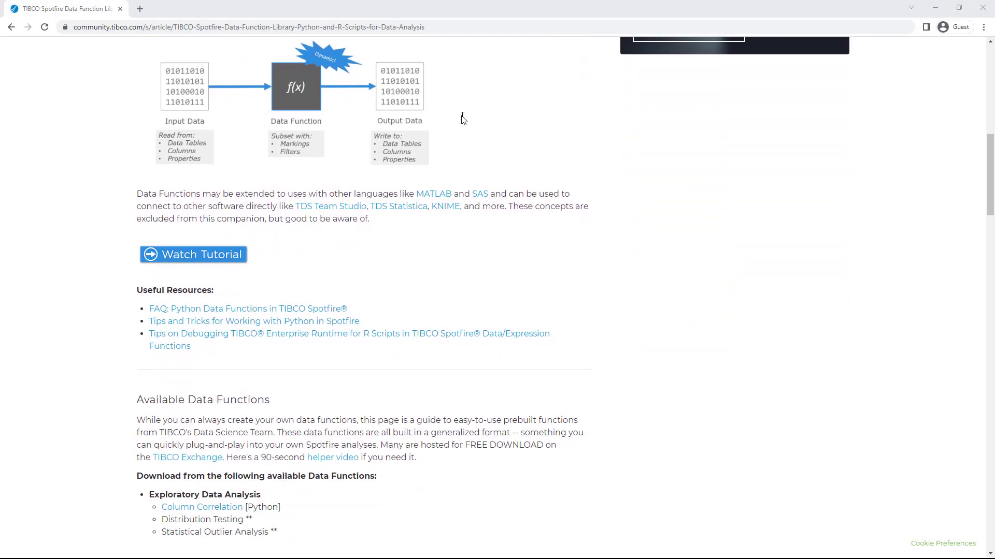
pyautogui.scroll(-6, 463, 118)
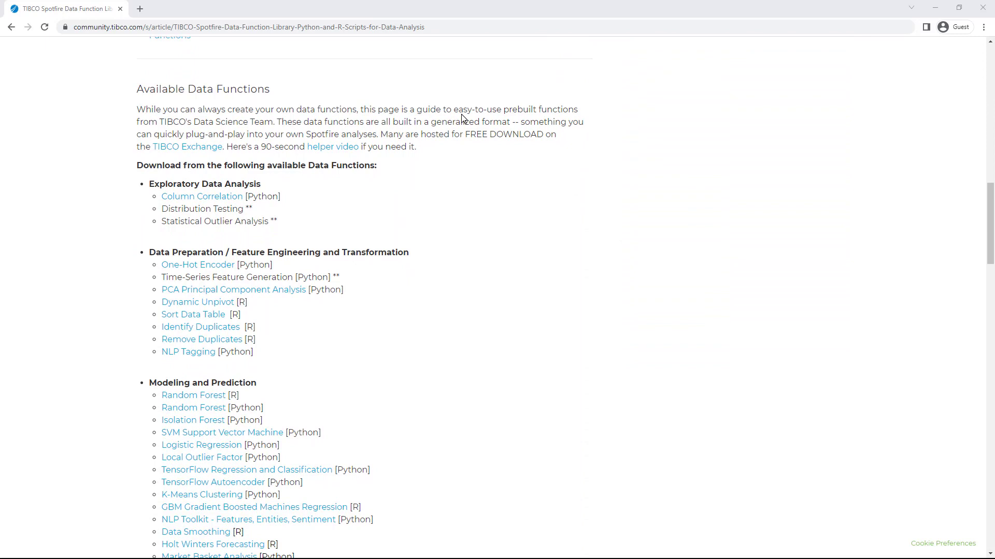
pyautogui.scroll(-5, 463, 119)
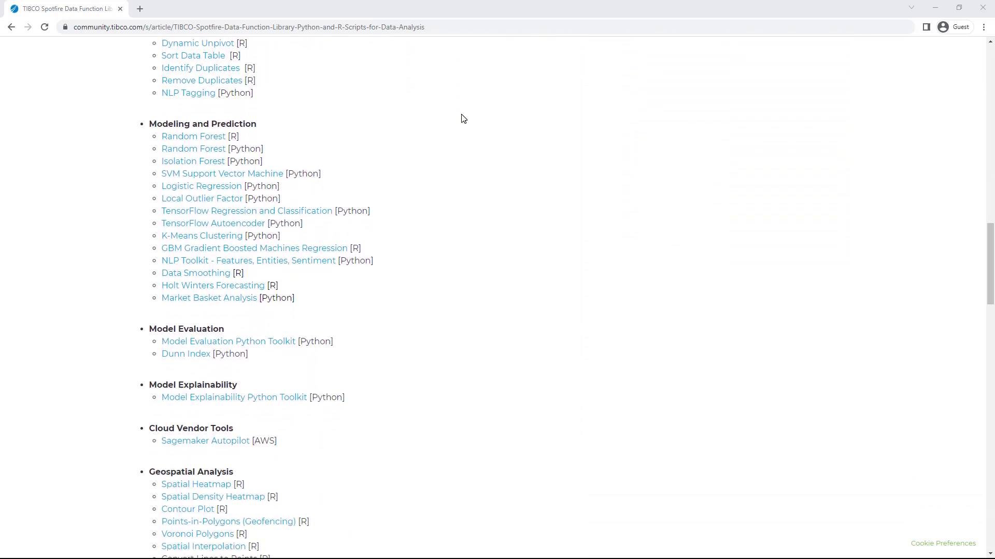
pyautogui.scroll(-5, 463, 118)
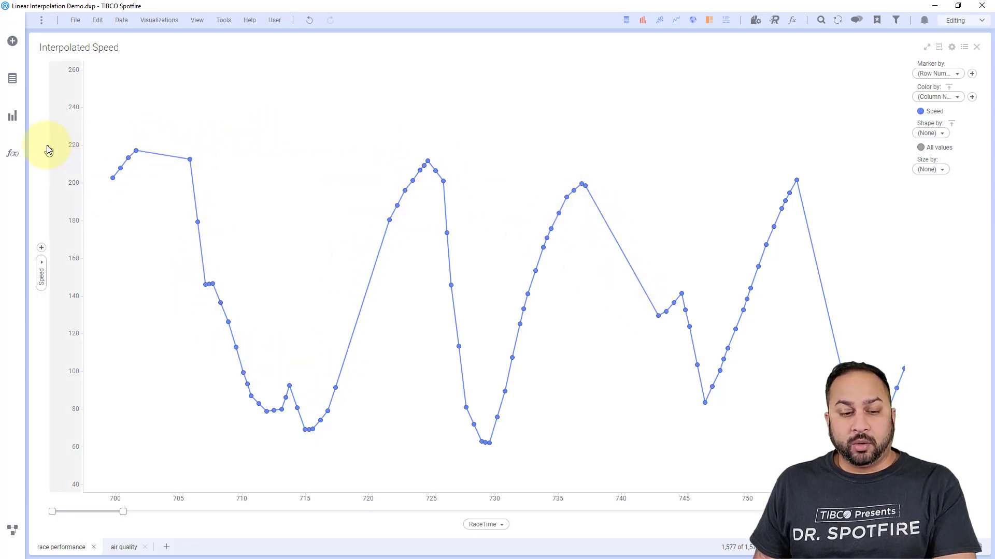
# Step: Find the [Preparation] Linear Interpolation data function via 'linea' and expand its Reference Data, using Column RaceTime
pyautogui.click(14, 161)
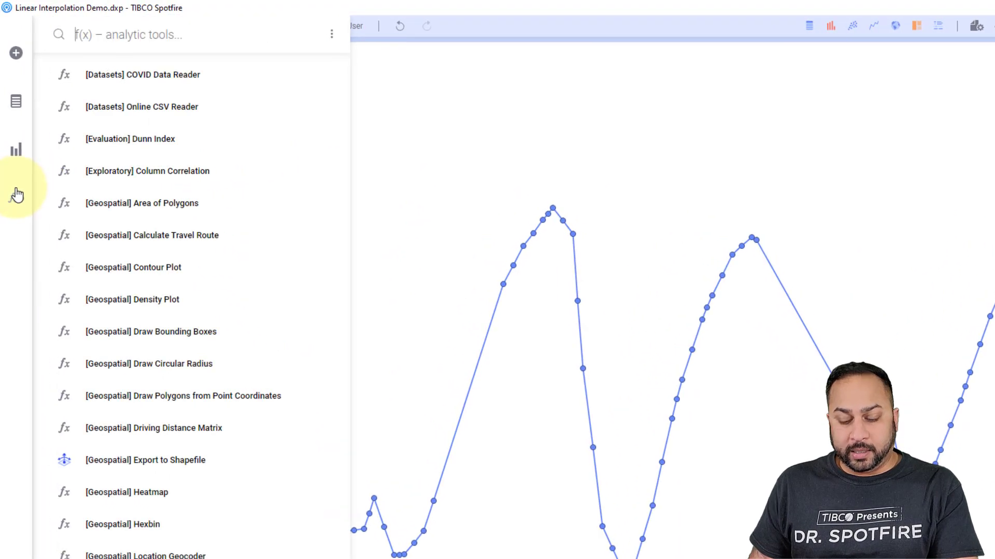
pyautogui.write('lin')
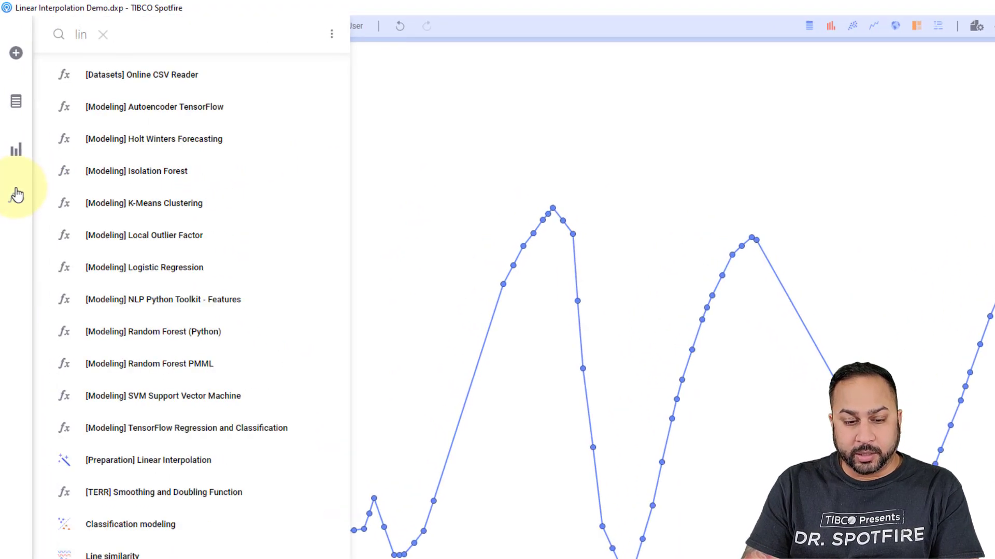
pyautogui.write('ear')
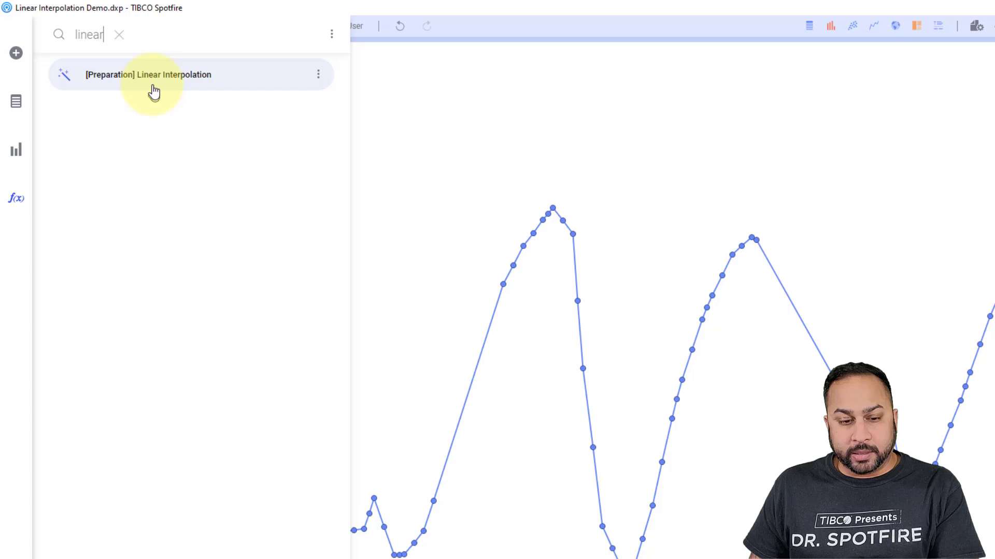
pyautogui.click(152, 78)
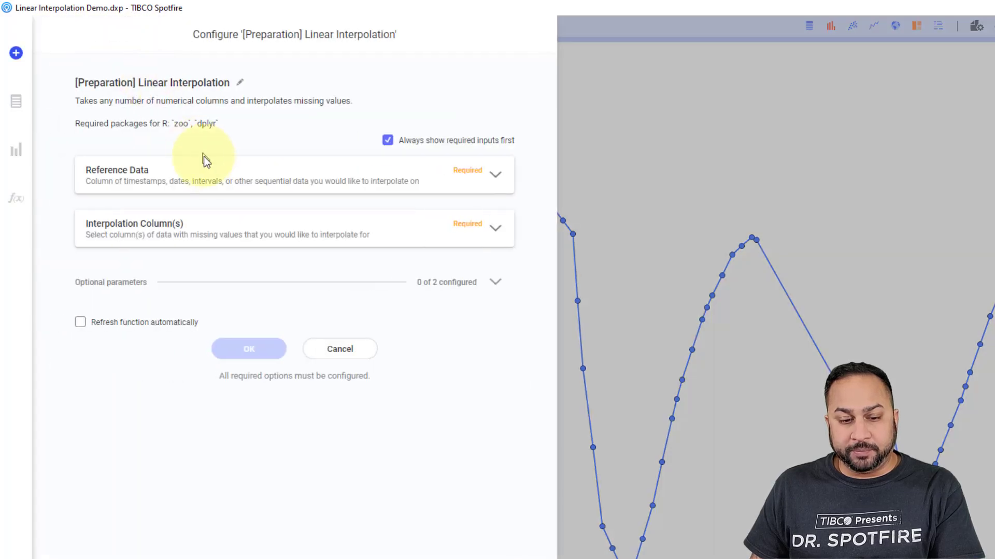
pyautogui.click(203, 166)
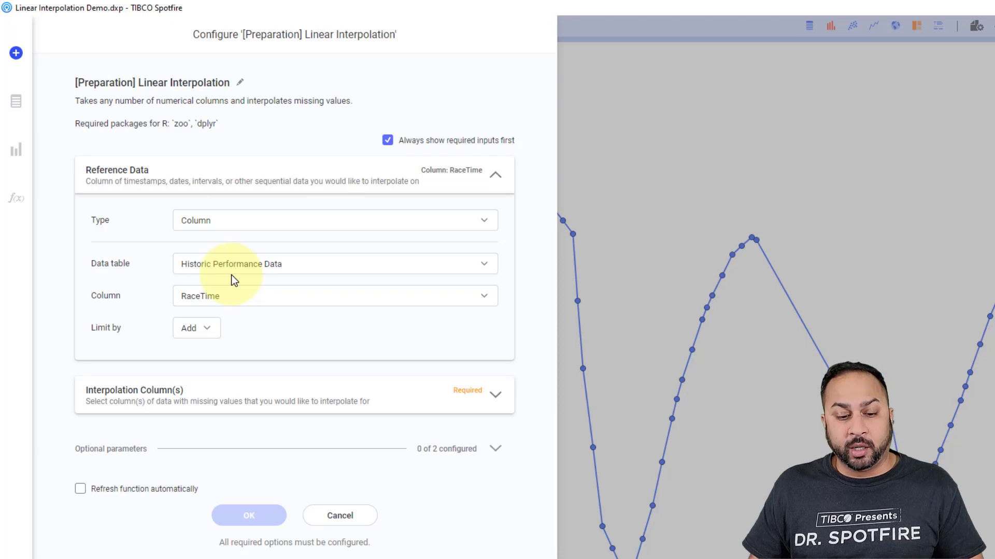
# Step: Choose Speed and FuelLevel as the interpolation columns and run Linear Interpolation
pyautogui.click(225, 398)
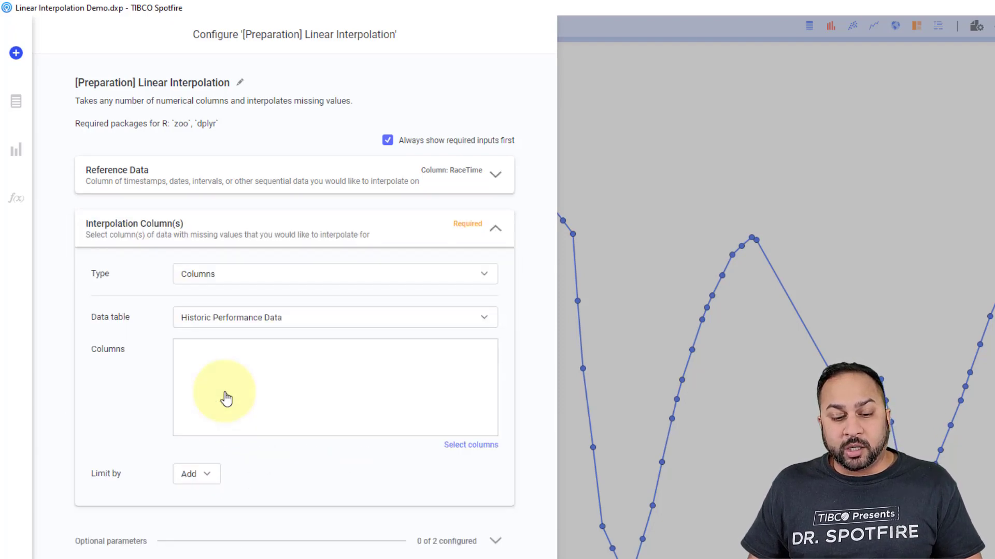
pyautogui.click(451, 445)
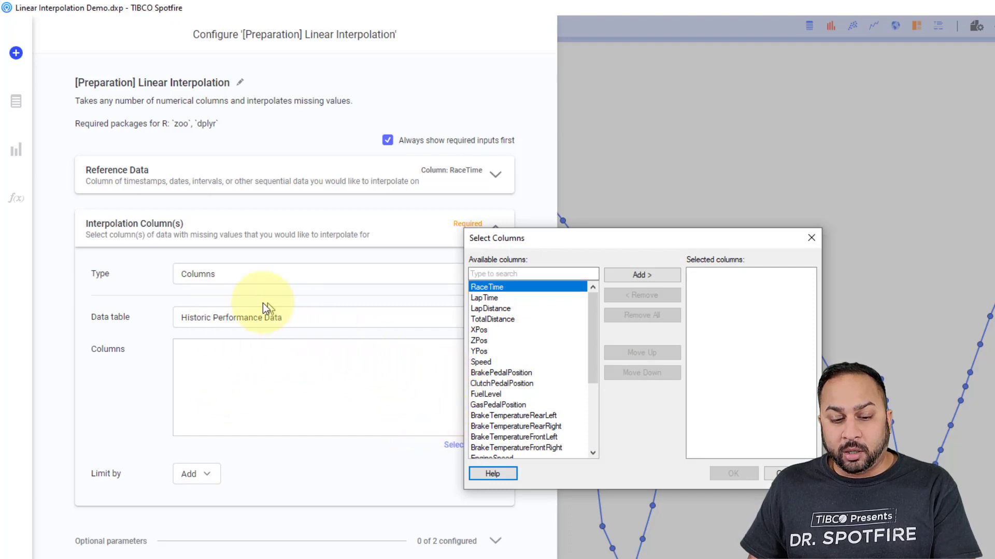
pyautogui.click(491, 362)
pyautogui.click(647, 274)
pyautogui.click(508, 383)
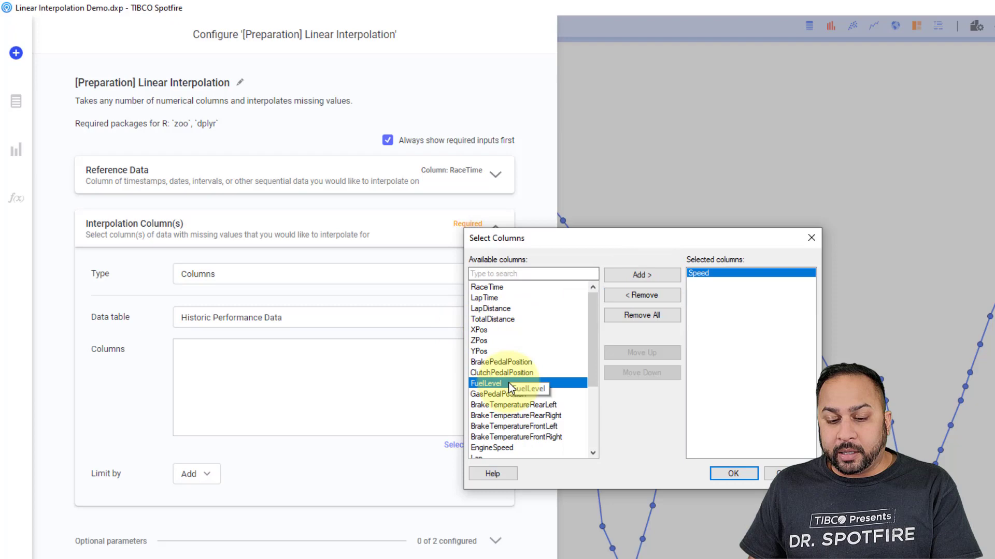
pyautogui.click(647, 276)
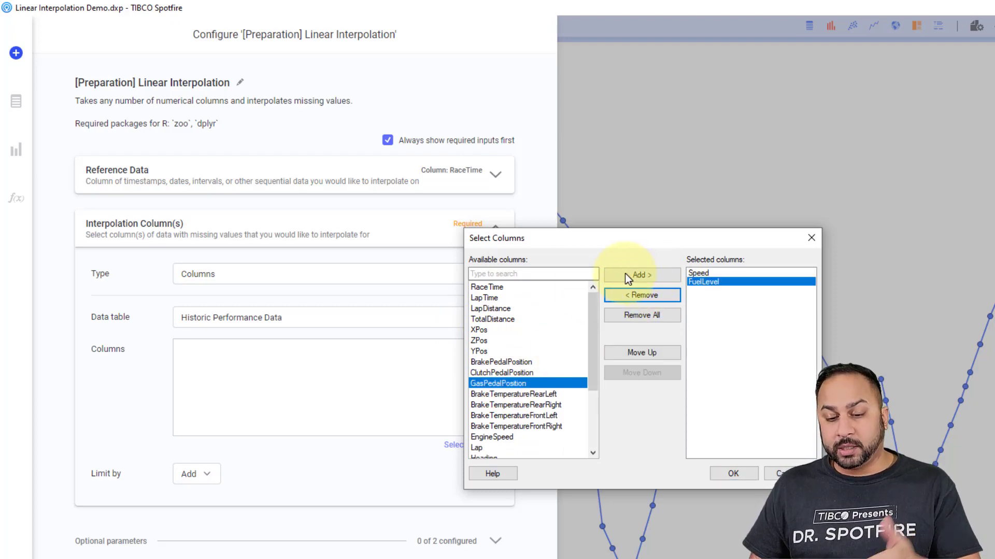
pyautogui.click(721, 473)
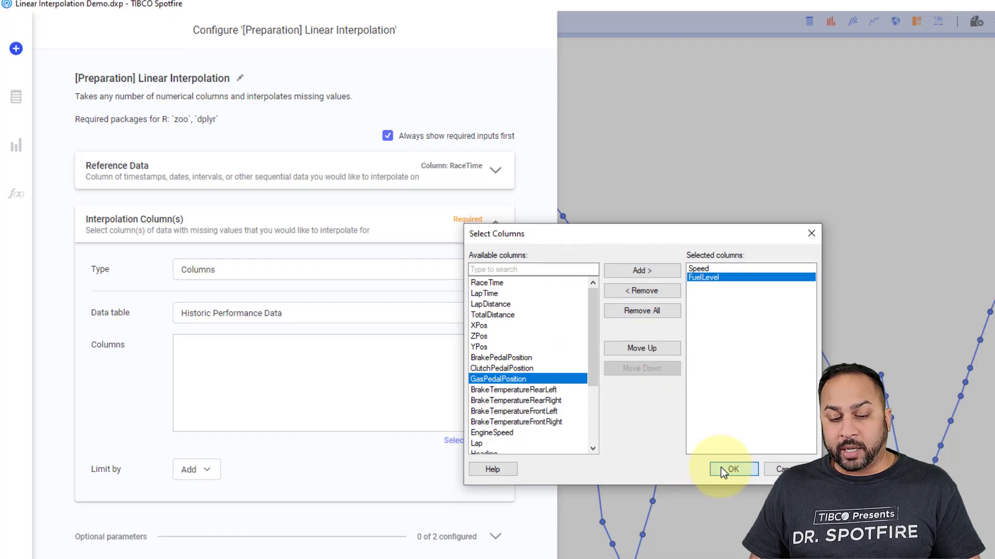
pyautogui.click(240, 495)
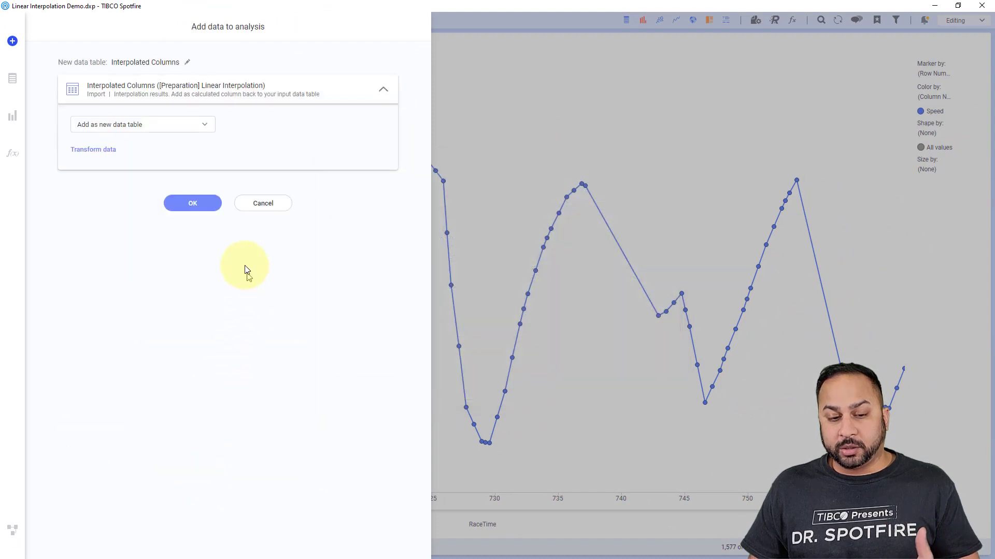
# Step: Add the results as calculated columns Speed.Linear and FuelLevel.Linear to Historic Performance Data
pyautogui.click(171, 136)
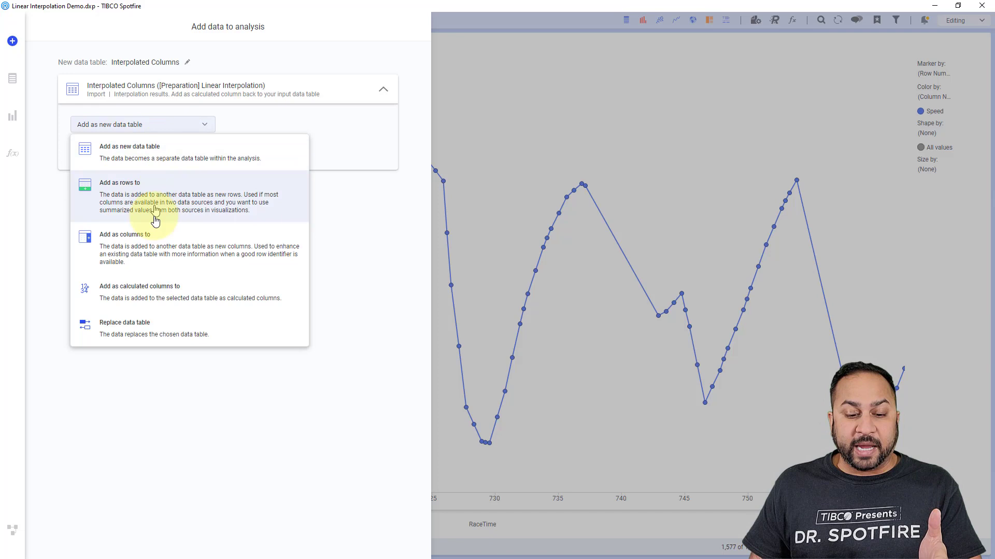
pyautogui.click(146, 284)
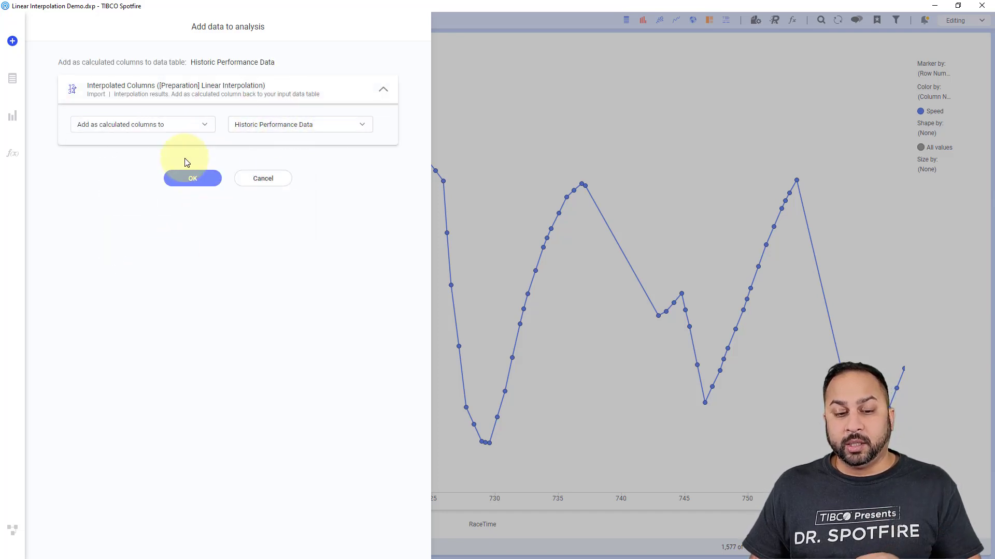
pyautogui.click(190, 178)
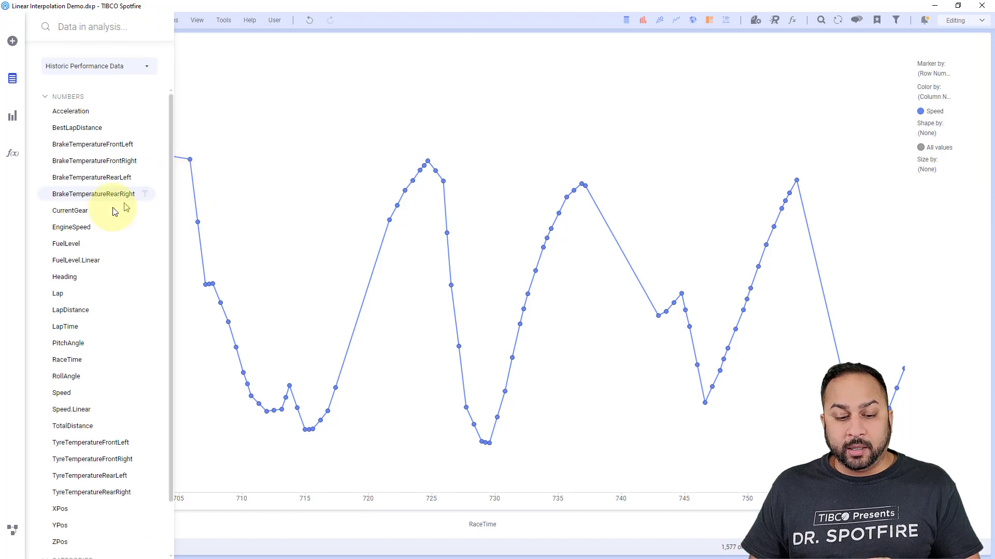
pyautogui.click(19, 527)
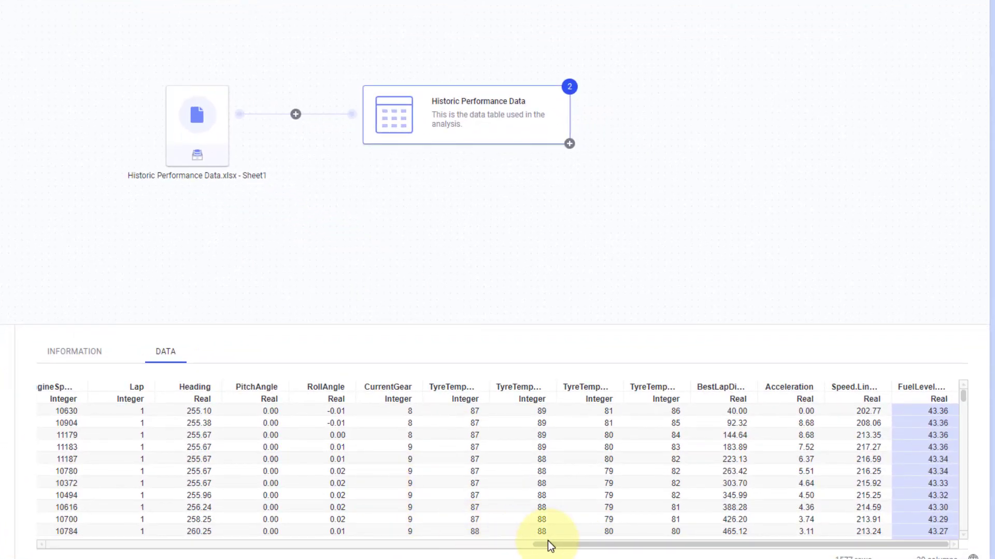
pyautogui.moveTo(548, 544); pyautogui.dragTo(226, 497)
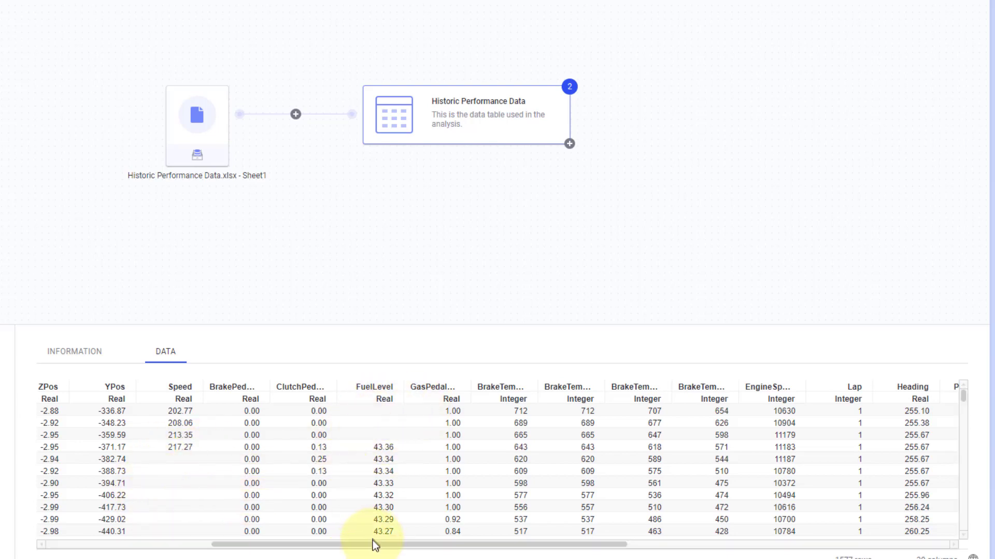
pyautogui.moveTo(374, 542); pyautogui.dragTo(882, 538)
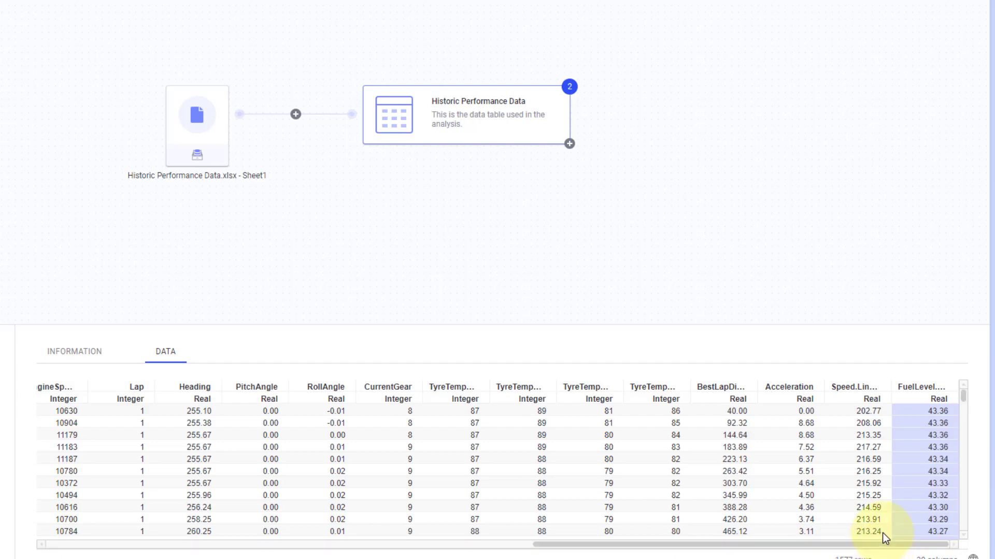
pyautogui.click(845, 390)
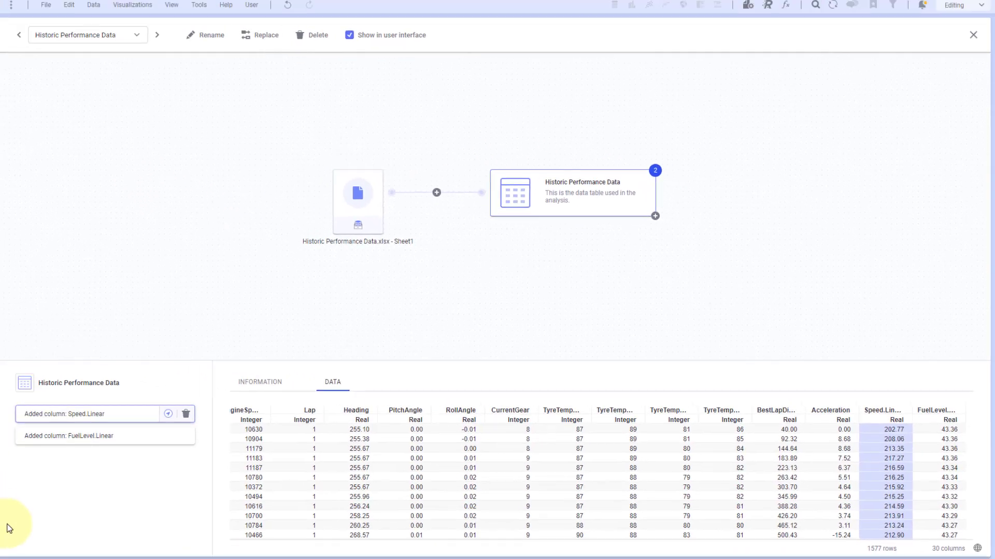
pyautogui.click(13, 530)
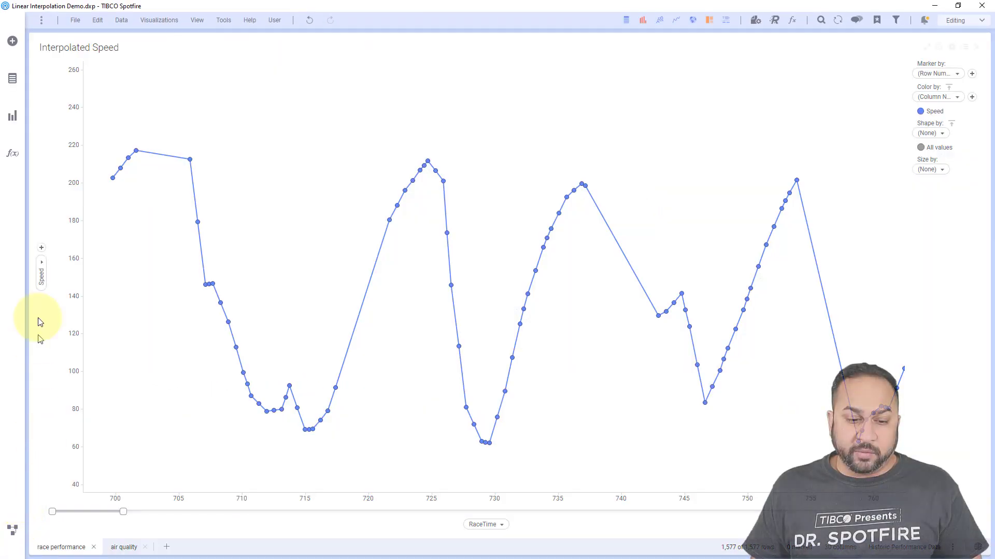
# Step: Drag the Speed.Linear column onto the Interpolated Speed chart's Y-axis
pyautogui.click(7, 93)
pyautogui.scroll(-3, 83, 155)
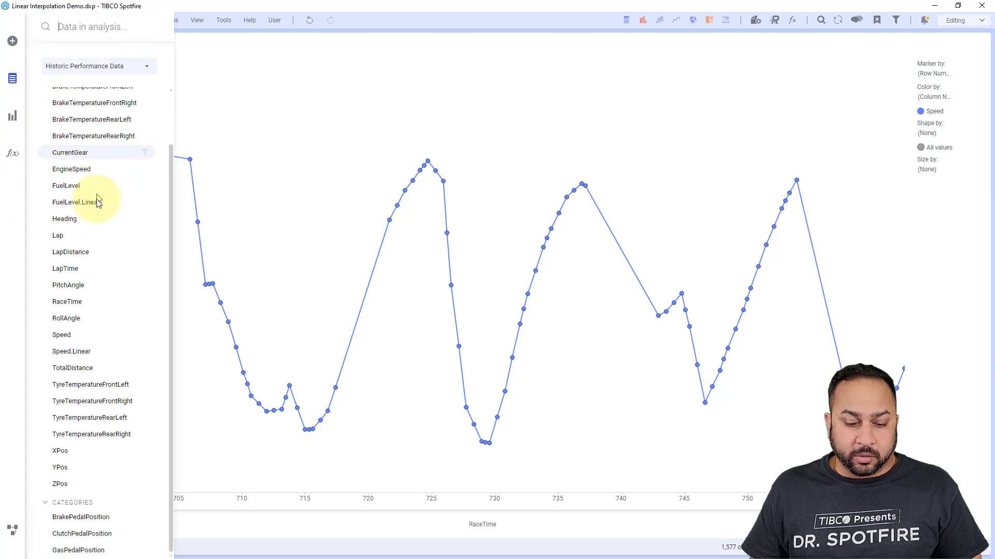
pyautogui.scroll(2, 98, 316)
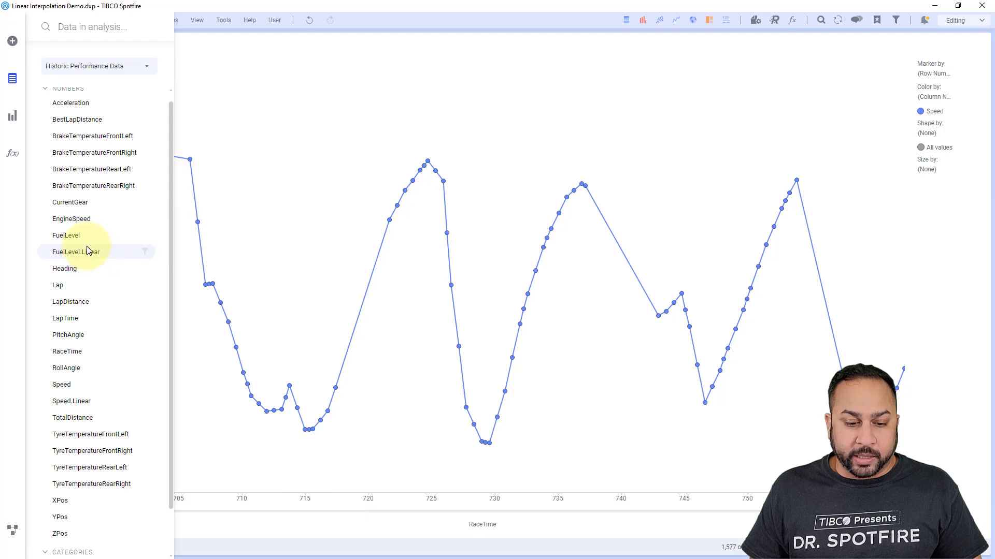
pyautogui.moveTo(65, 401); pyautogui.dragTo(39, 293)
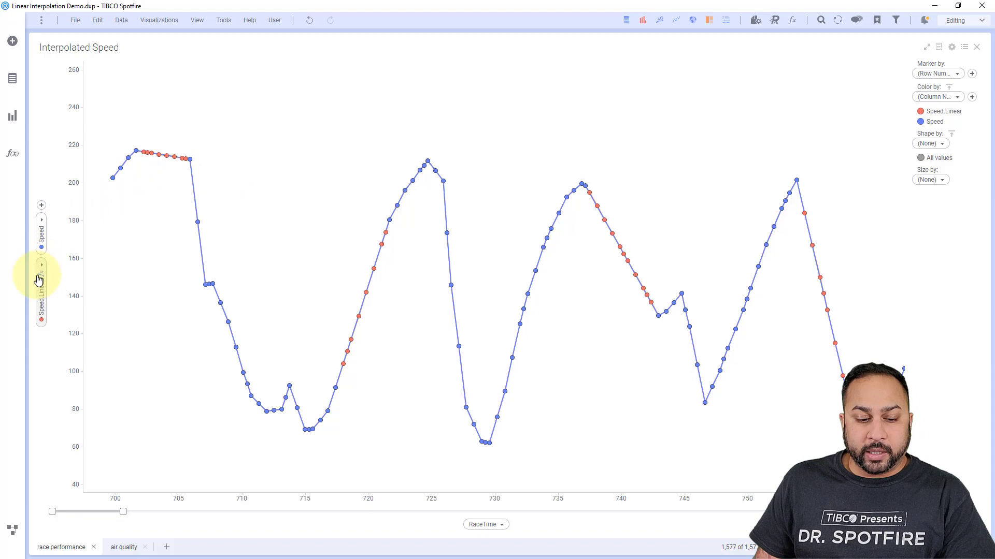
# Step: Move Speed.Linear above Speed, then back below, and check the red interpolated points' values
pyautogui.moveTo(39, 282); pyautogui.dragTo(40, 226)
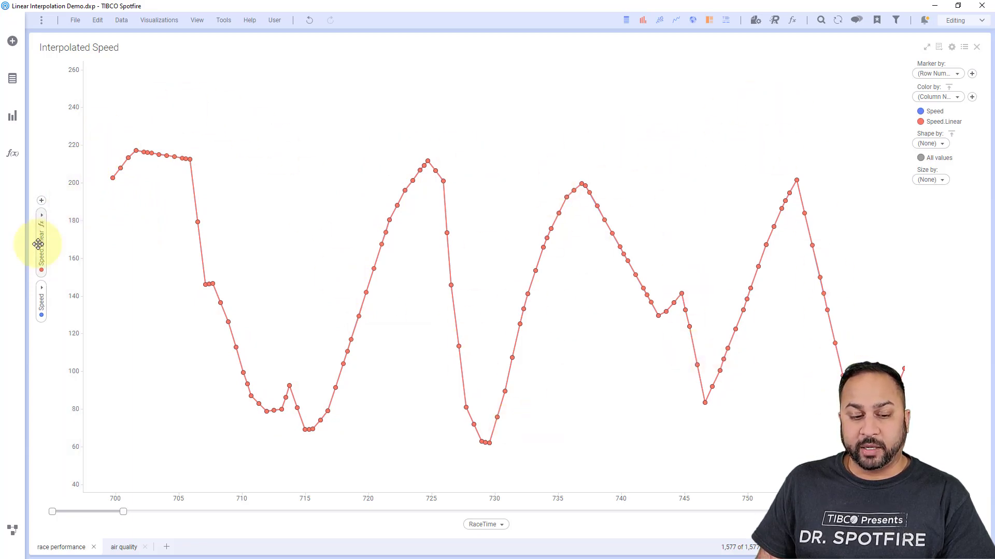
pyautogui.moveTo(40, 245); pyautogui.dragTo(45, 322)
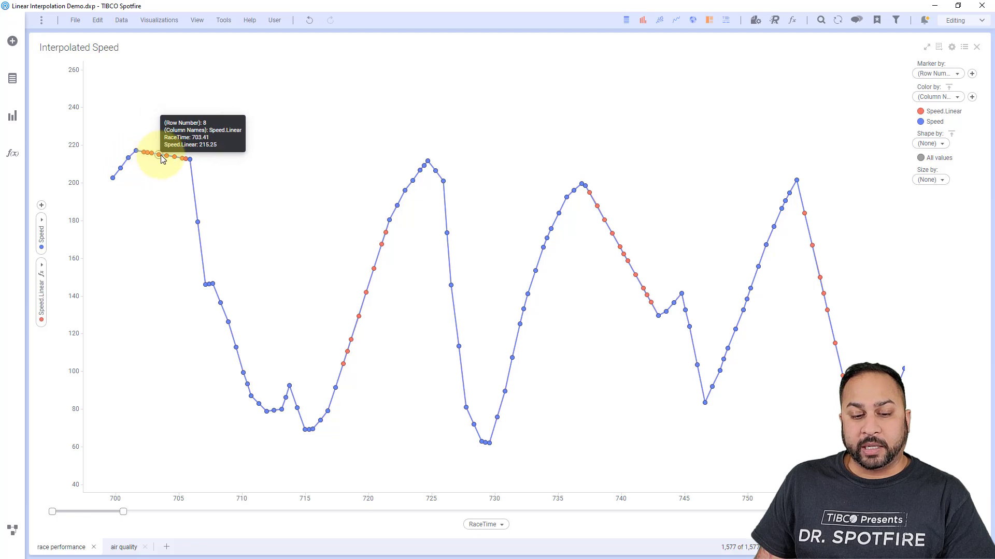
pyautogui.moveTo(168, 161)
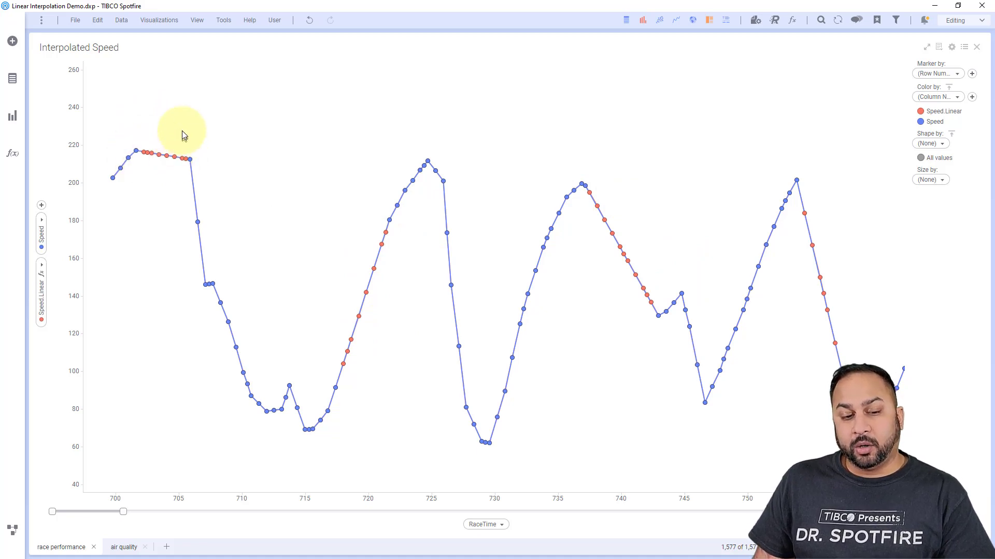
# Step: Open the Linear Interpolation data function's settings from the data canvas
pyautogui.click(11, 528)
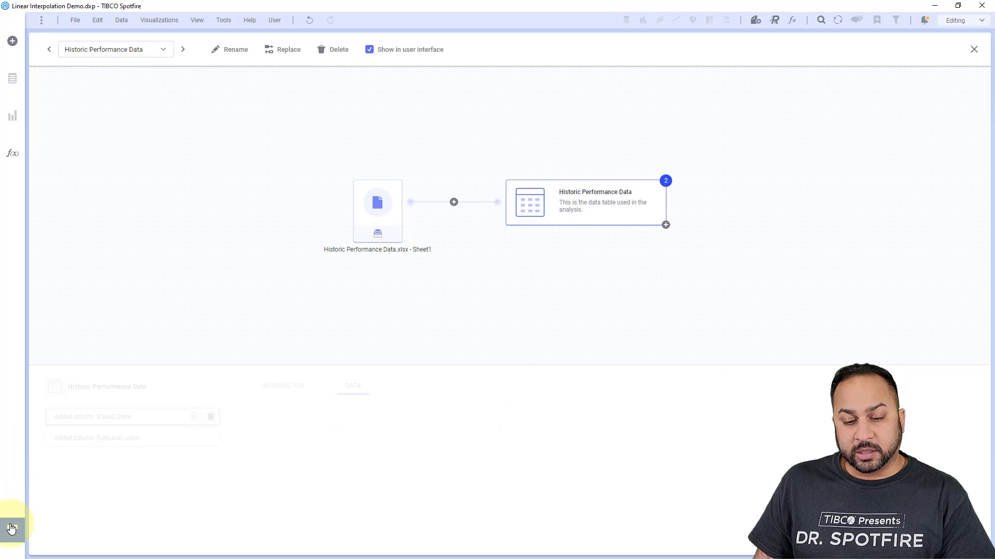
pyautogui.click(162, 50)
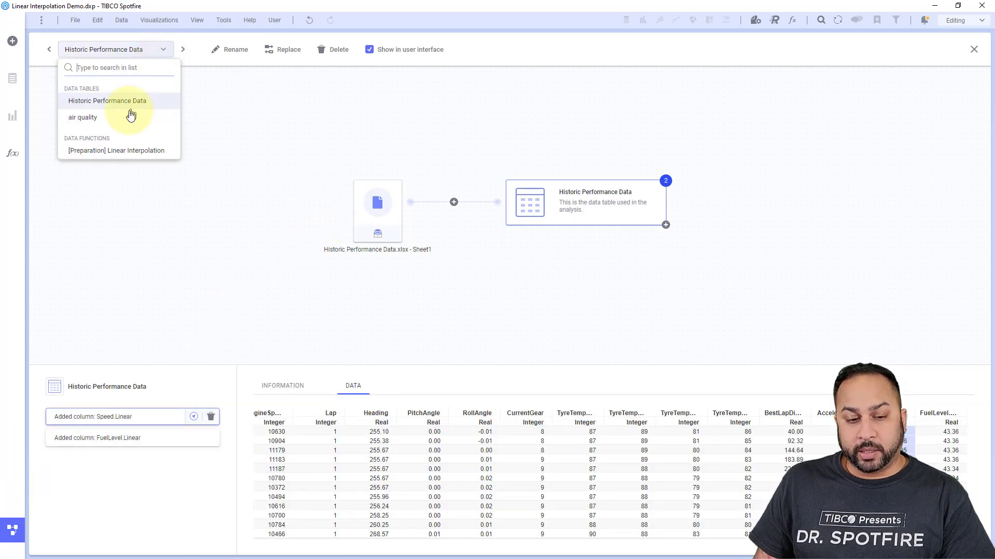
pyautogui.click(123, 150)
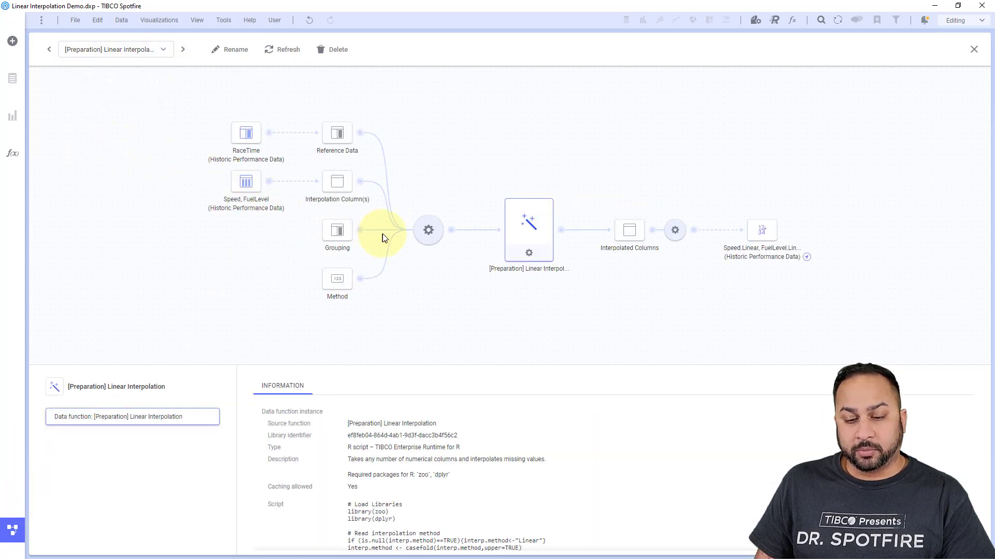
pyautogui.click(416, 237)
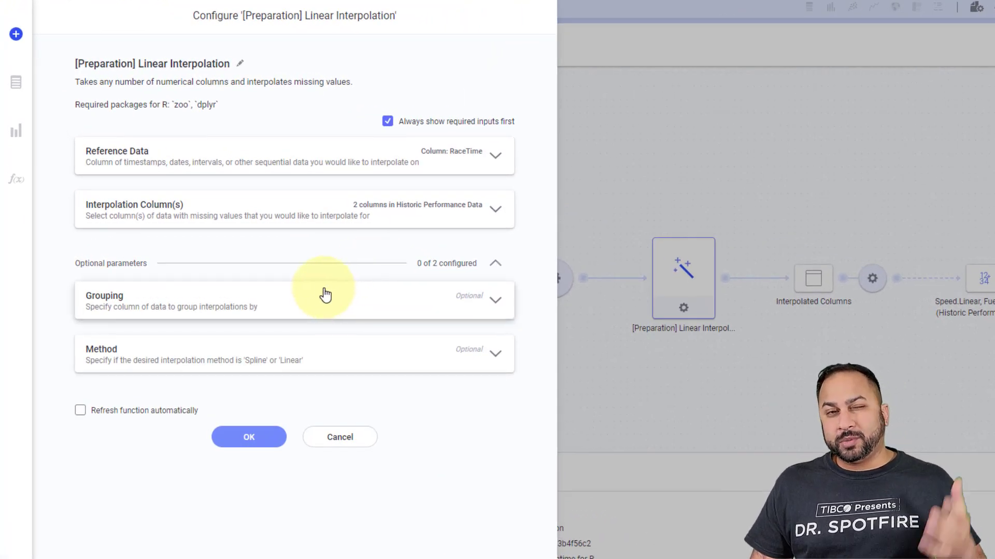
# Step: Set the Method parameter value to 'spline' and rerun the function
pyautogui.click(295, 347)
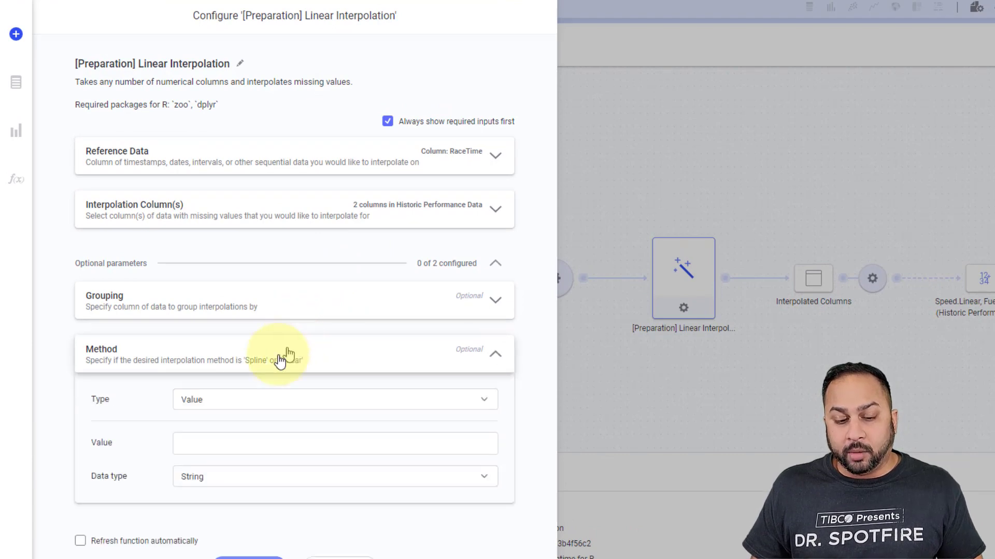
pyautogui.click(187, 444)
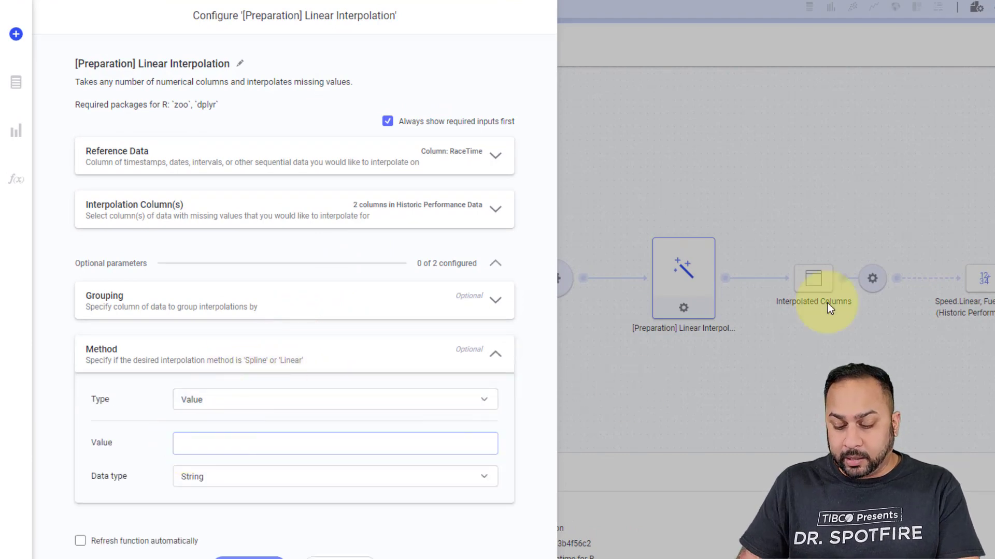
pyautogui.write('spline')
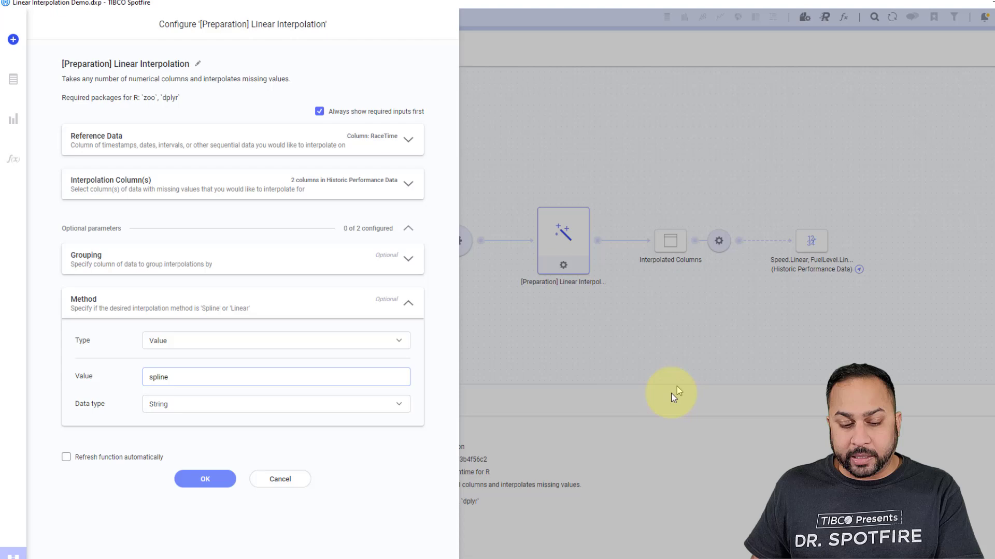
pyautogui.click(246, 558)
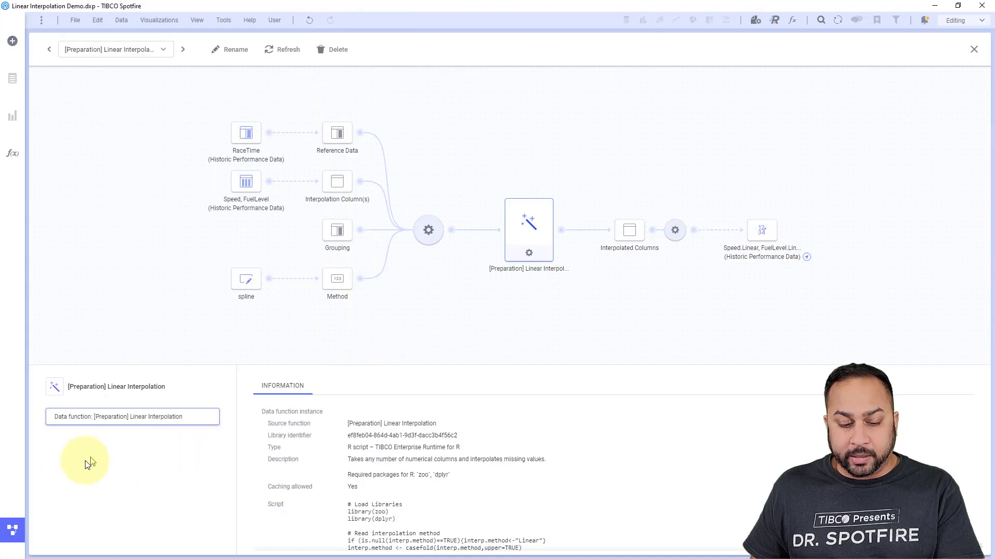
# Step: Show Historic Performance Data in the data canvas and inspect its 'Added column: Speed.Spline' step
pyautogui.click(130, 49)
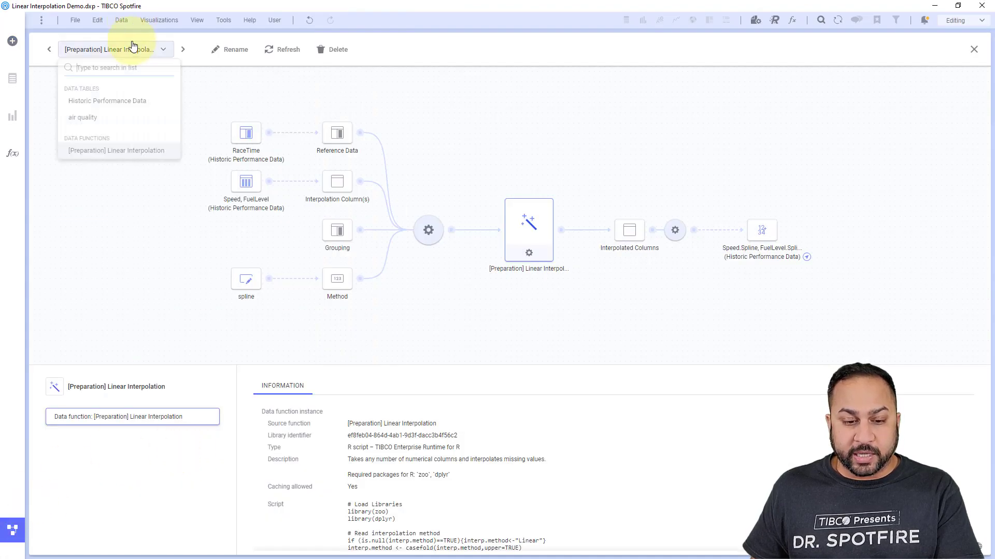
pyautogui.click(113, 104)
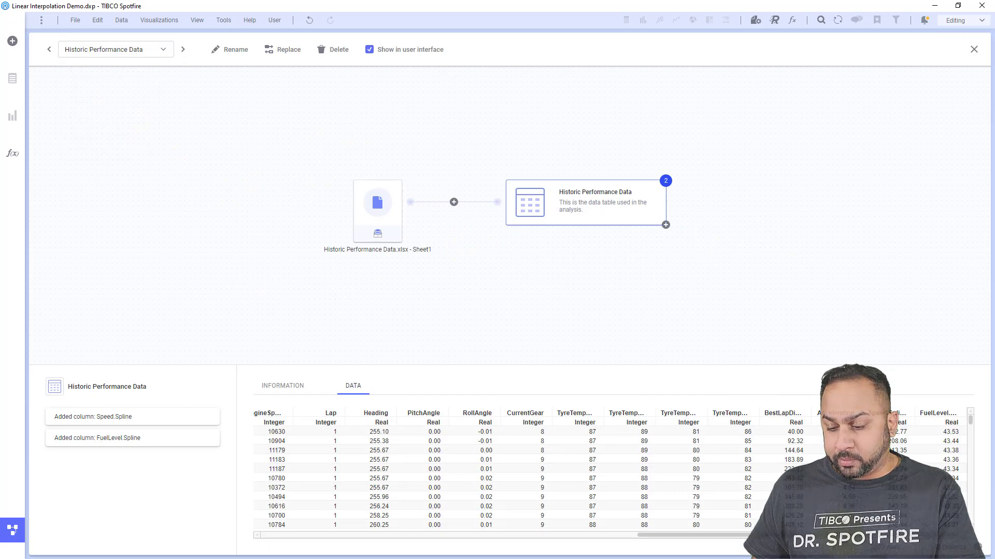
pyautogui.click(120, 416)
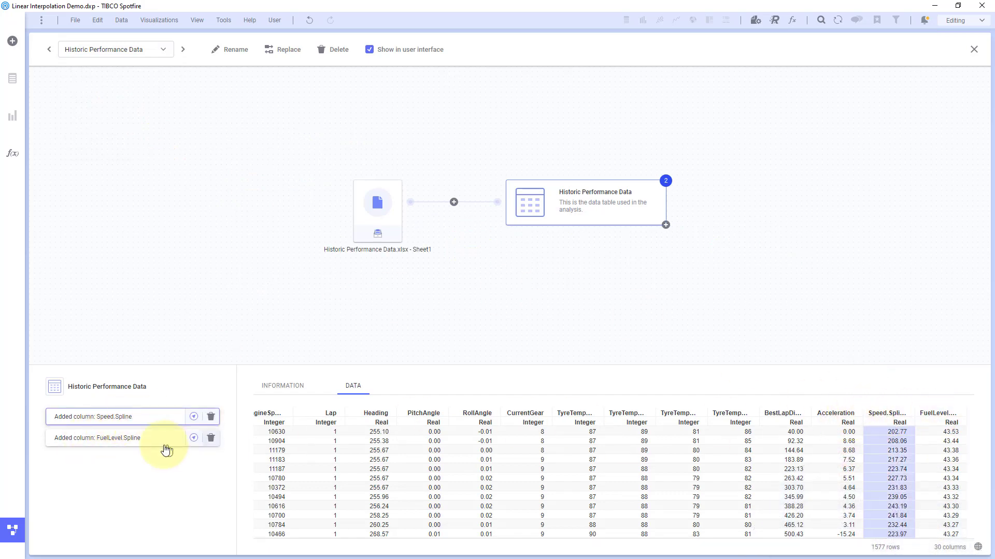
# Step: Swap the Y-axis Speed.Linear series for Speed.Spline and widen the RaceTime range to about 700–840
pyautogui.click(12, 529)
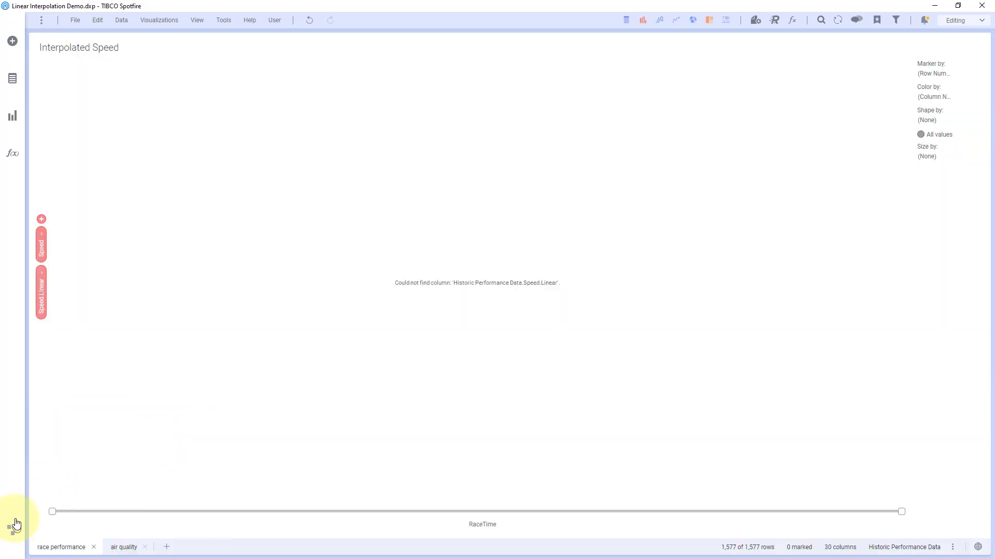
pyautogui.click(41, 278)
pyautogui.scroll(-5, 107, 332)
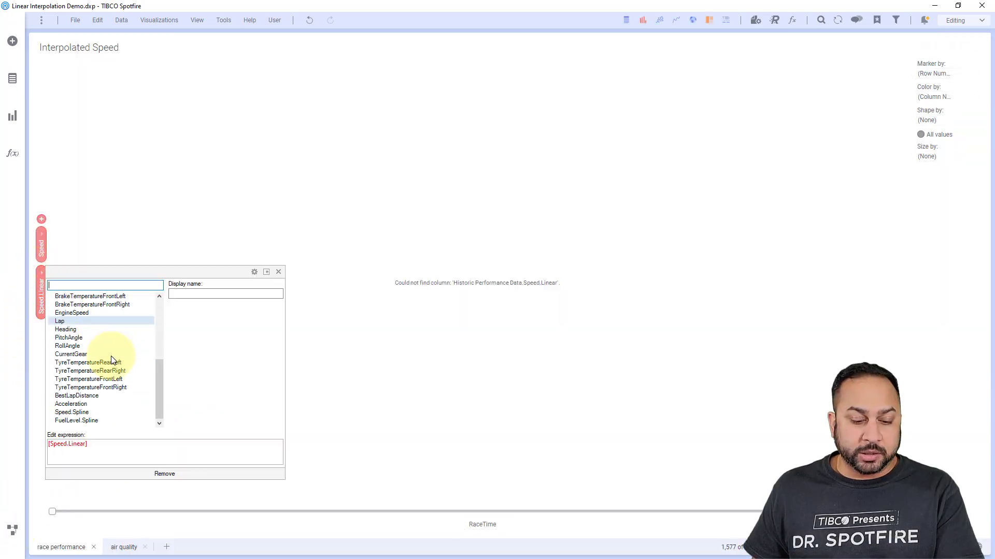
pyautogui.click(89, 412)
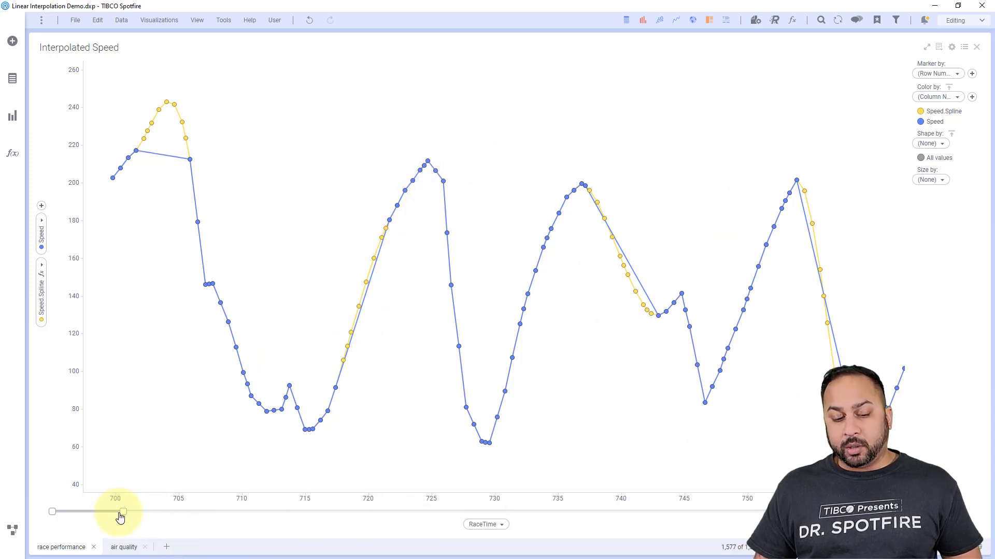
pyautogui.moveTo(125, 514); pyautogui.dragTo(236, 511)
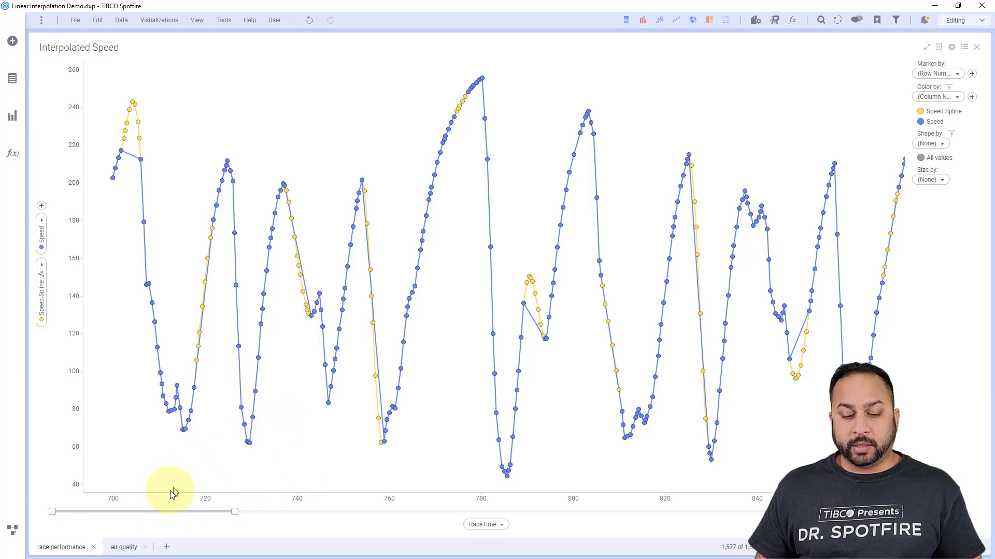
# Step: Switch to the air quality page and step the City filter through Bengaluru and Chennai, ending on Aizawl
pyautogui.click(127, 547)
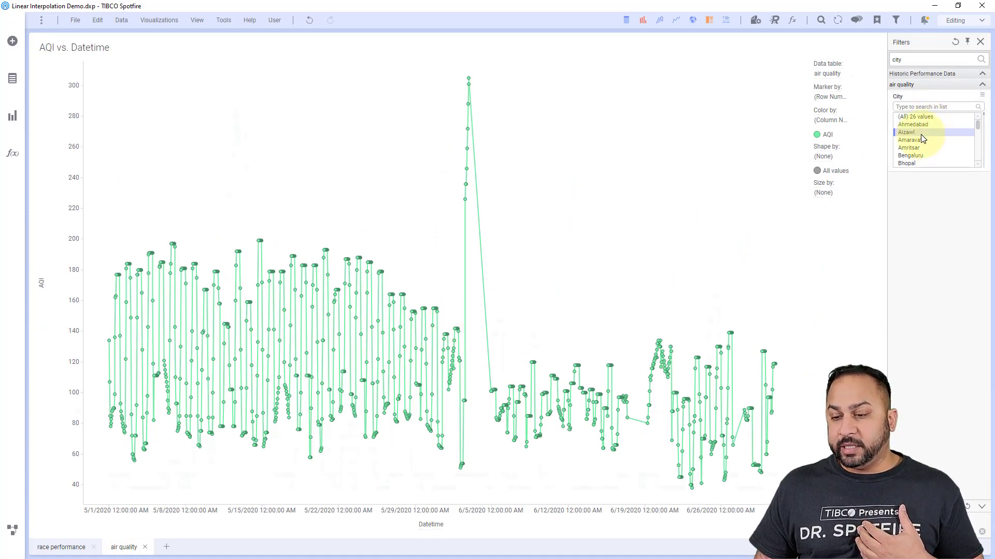
pyautogui.press('Down')
pyautogui.press('Down')
pyautogui.press('Down')
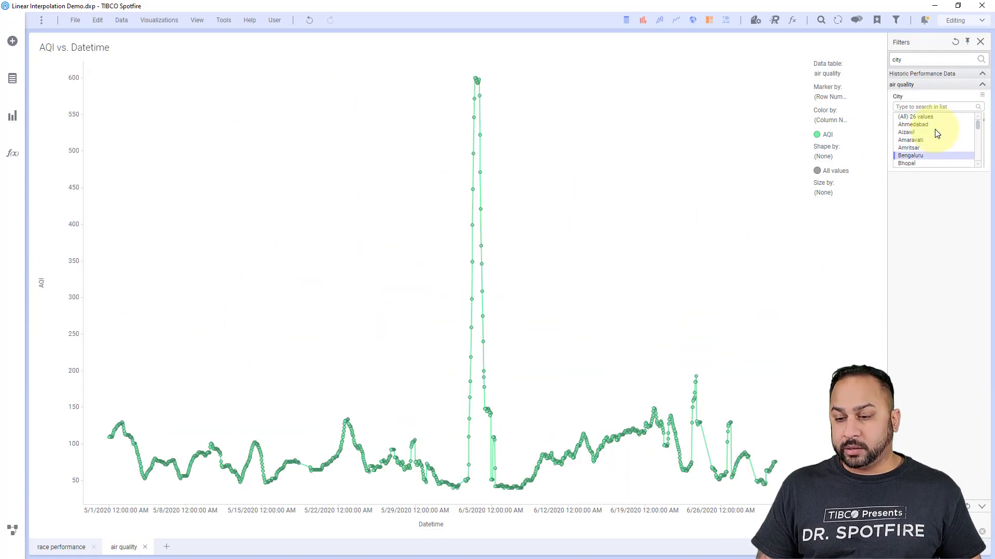
pyautogui.press('Down')
pyautogui.press('Down')
pyautogui.press('Down')
pyautogui.press('Down')
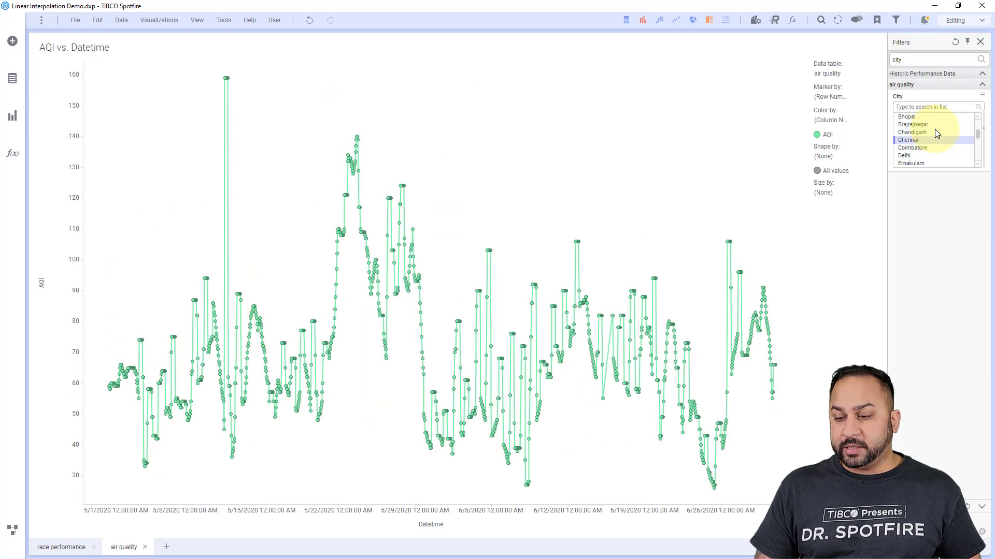
pyautogui.press('Up')
pyautogui.press('Up')
pyautogui.press('Up')
pyautogui.press('Up')
pyautogui.press('Up')
pyautogui.press('Up')
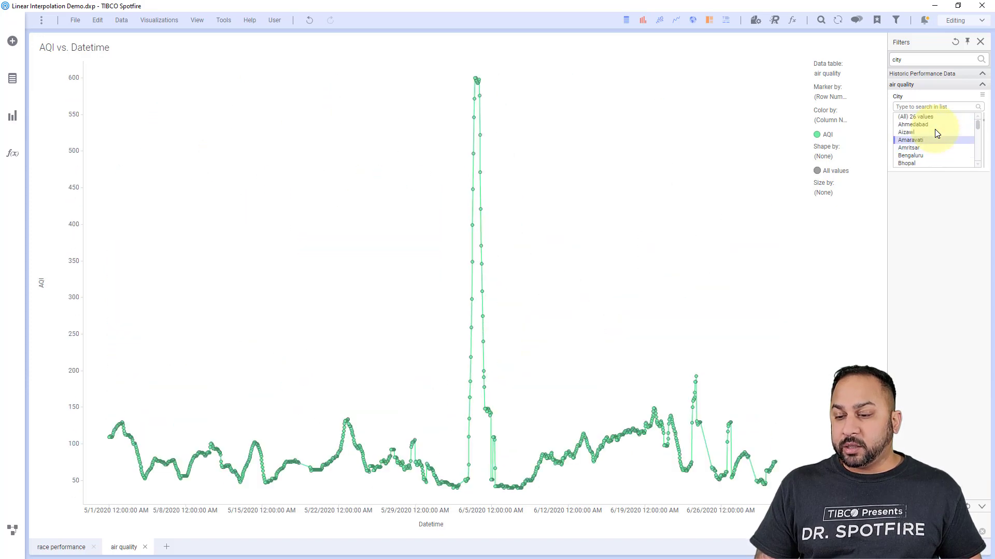
pyautogui.press('Up')
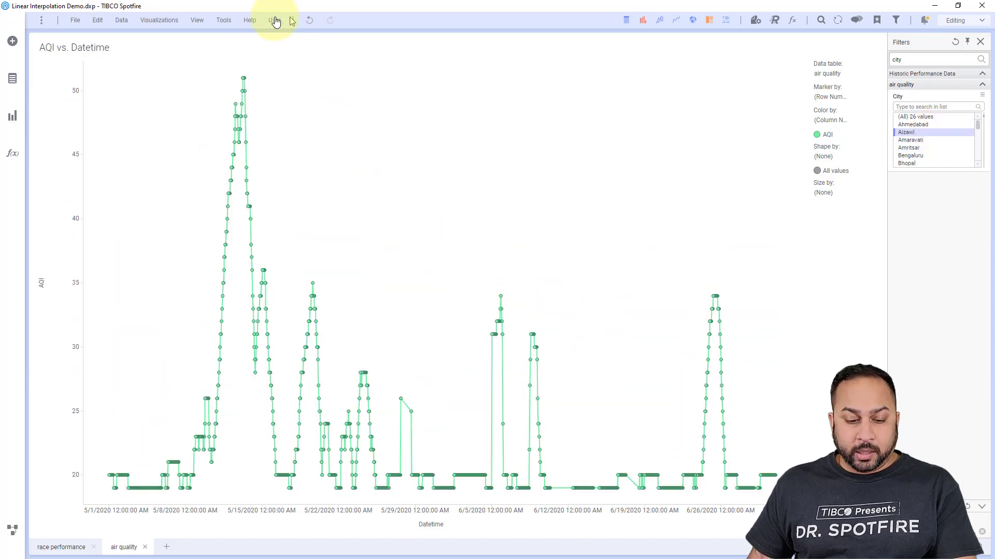
pyautogui.click(12, 530)
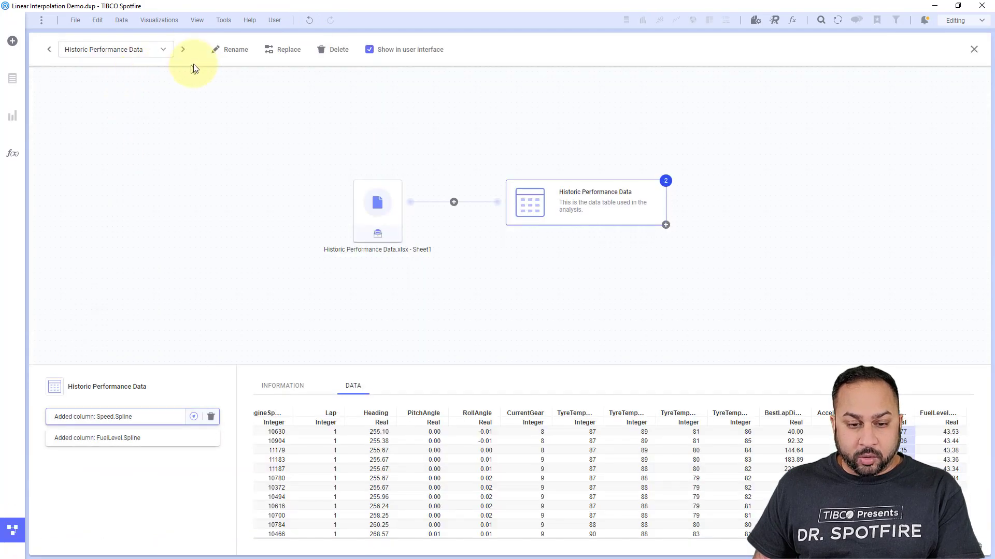
pyautogui.click(184, 51)
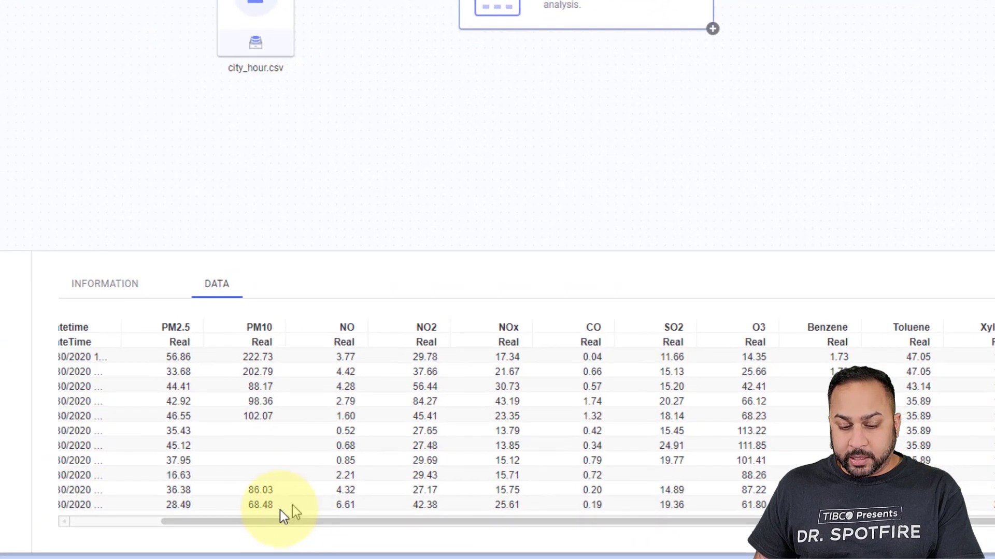
pyautogui.moveTo(388, 526); pyautogui.dragTo(148, 526)
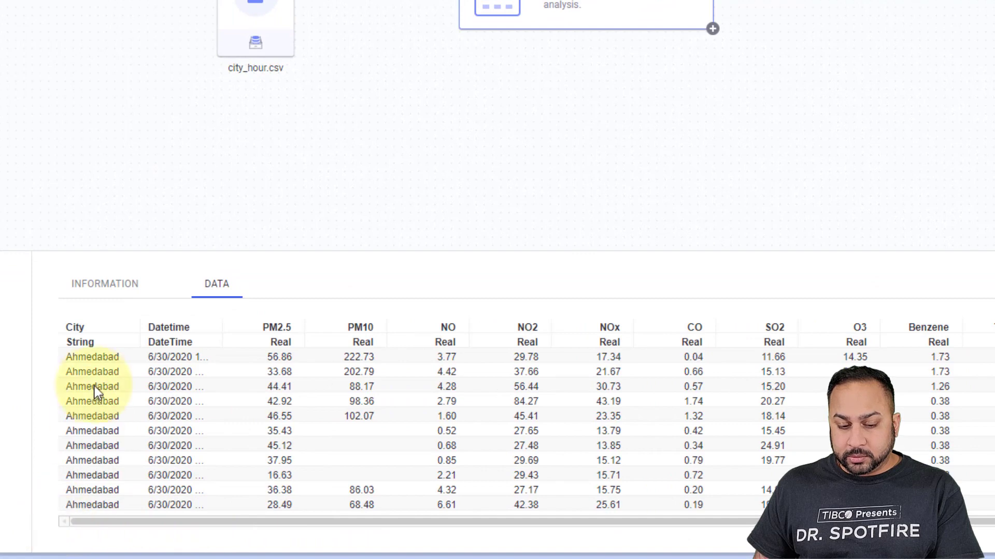
pyautogui.scroll(-10, 113, 405)
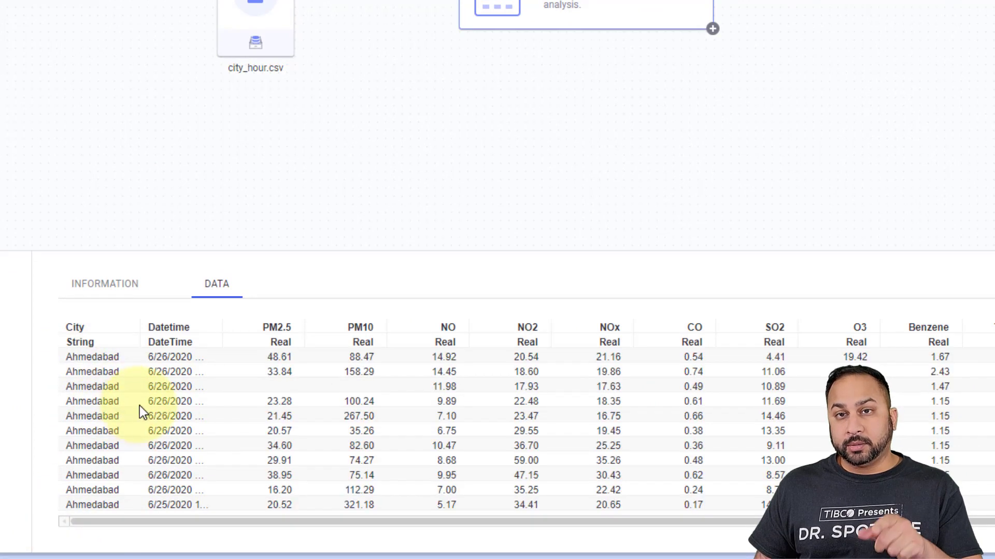
pyautogui.scroll(-20, 177, 418)
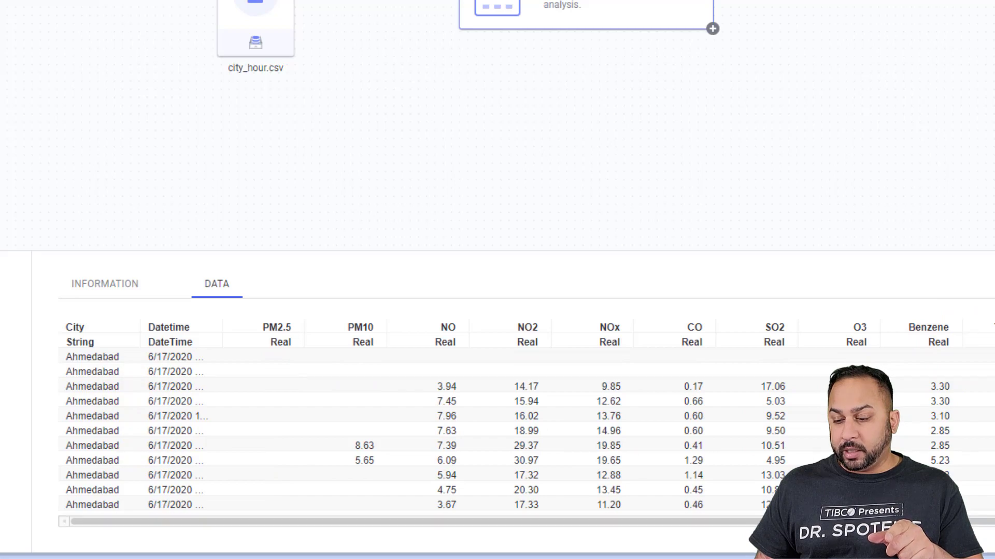
pyautogui.scroll(-20, 518, 430)
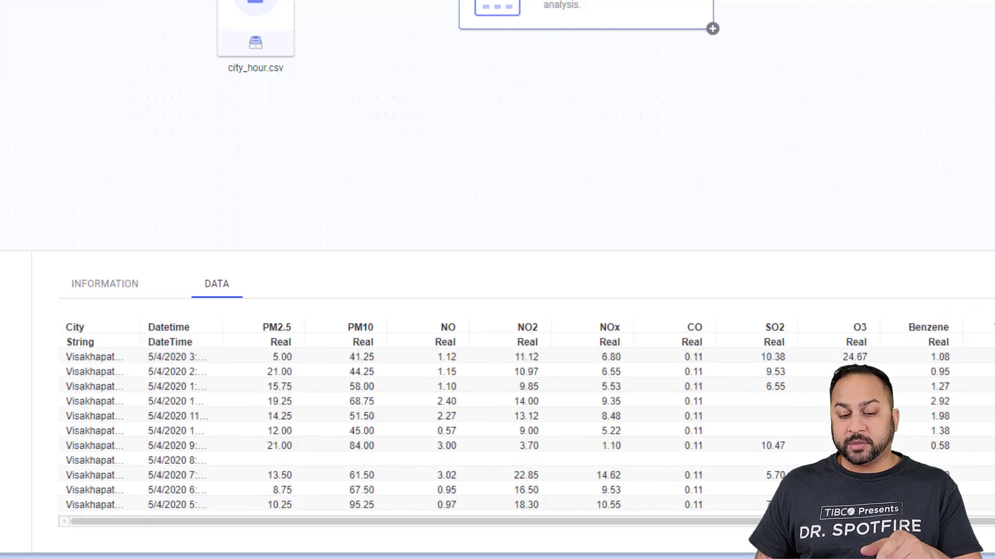
pyautogui.scroll(-20, 518, 430)
pyautogui.scroll(20, 518, 429)
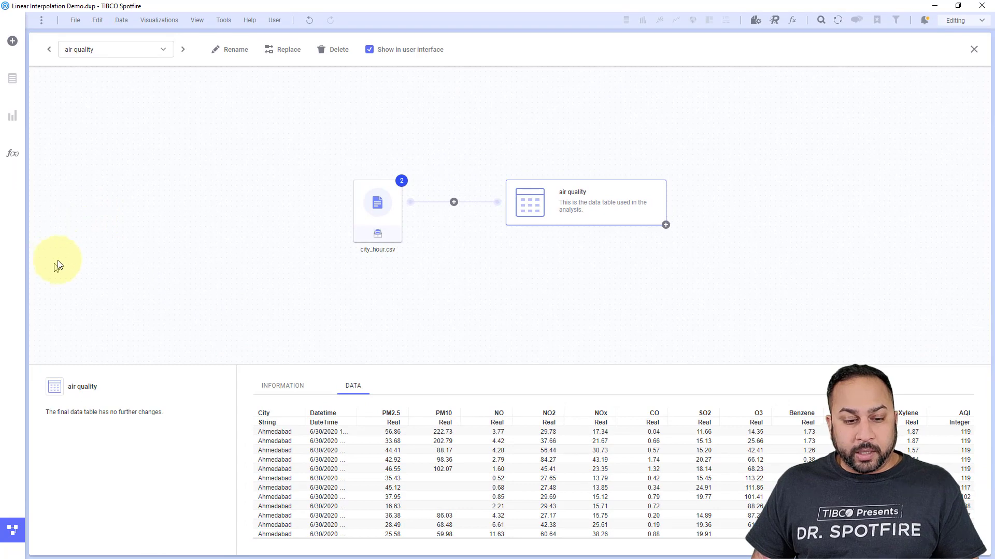
# Step: Open the [Preparation] Linear Interpolation tool by searching 'linea' in the analytic tools
pyautogui.click(15, 148)
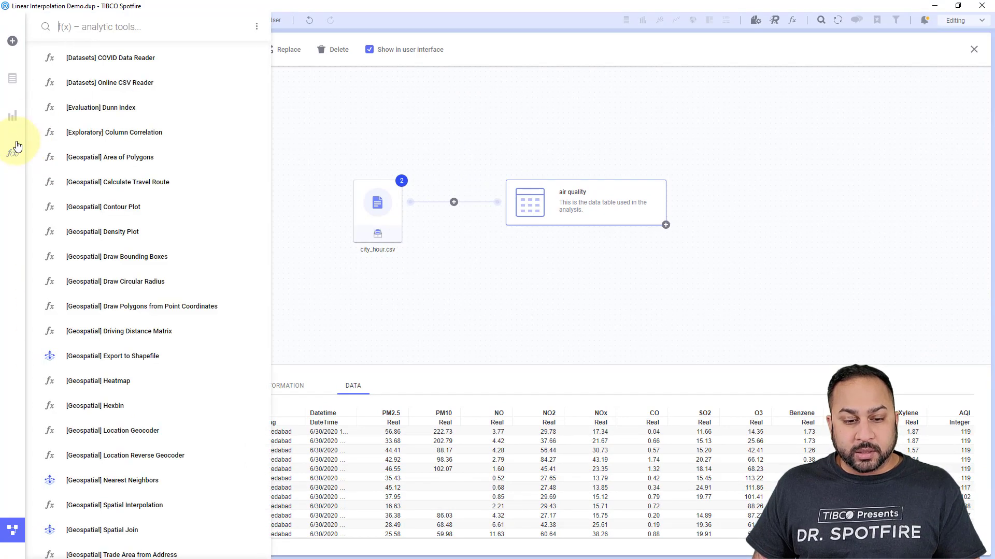
pyautogui.write('linear')
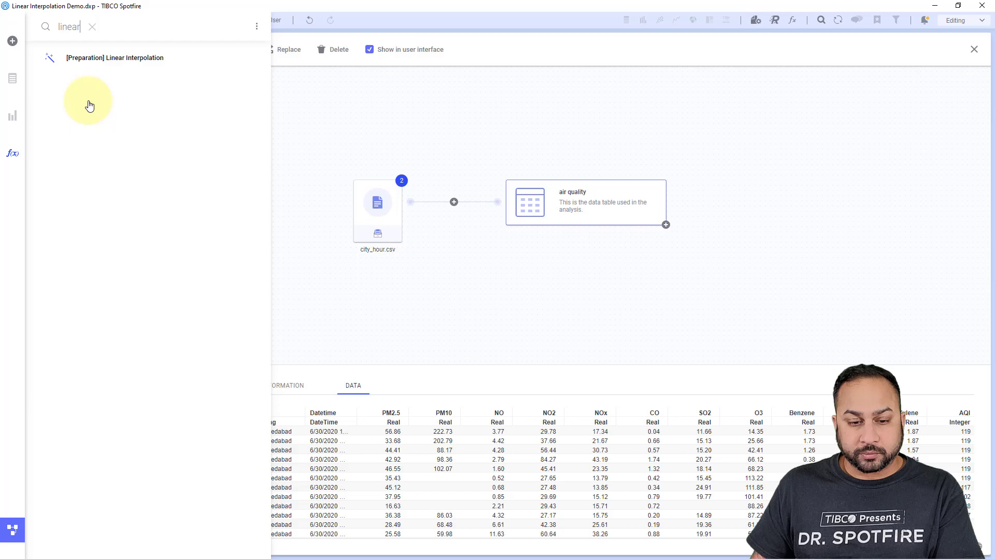
pyautogui.click(157, 61)
# Step: Set the Reference Data to the air quality table's Datetime column
pyautogui.click(176, 140)
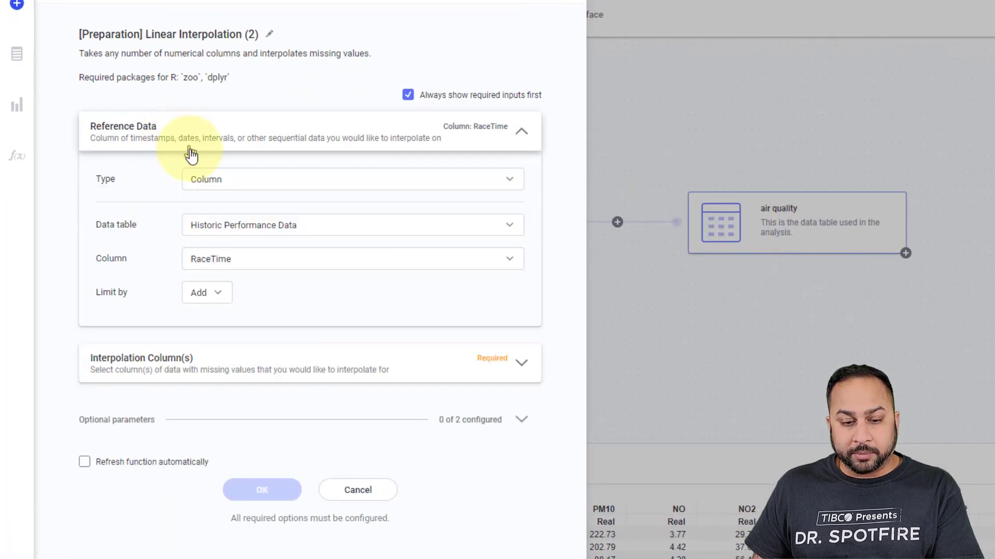
pyautogui.click(215, 223)
pyautogui.click(195, 273)
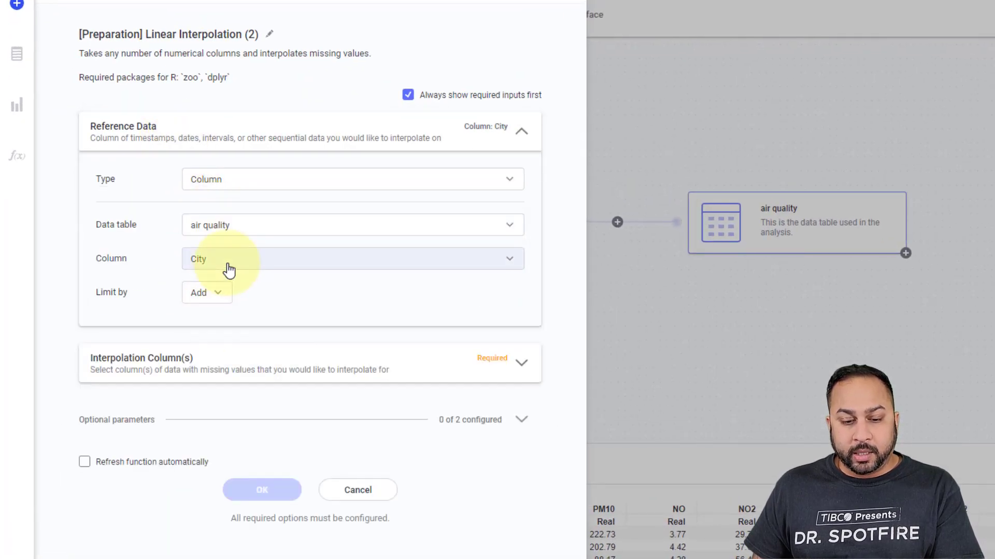
pyautogui.click(228, 269)
pyautogui.click(220, 322)
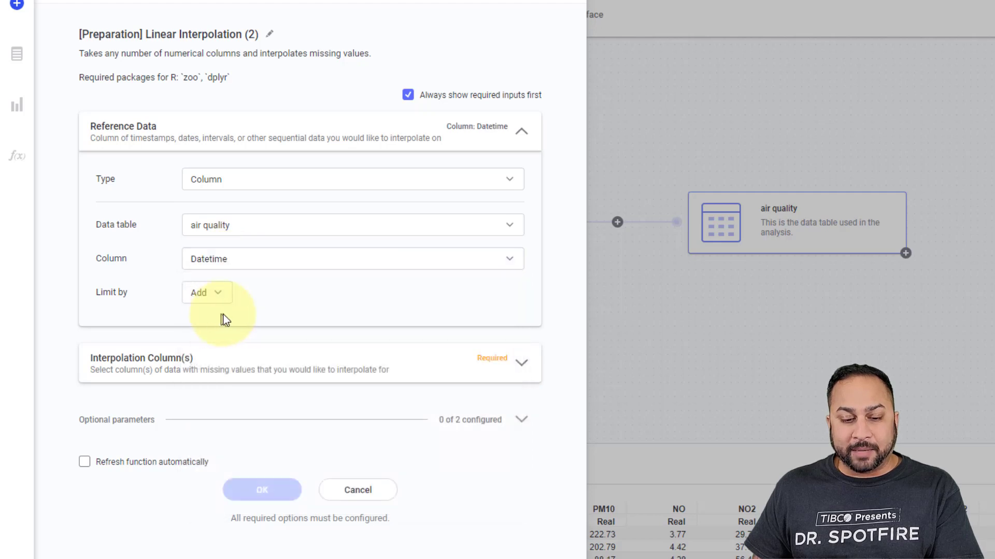
pyautogui.click(254, 354)
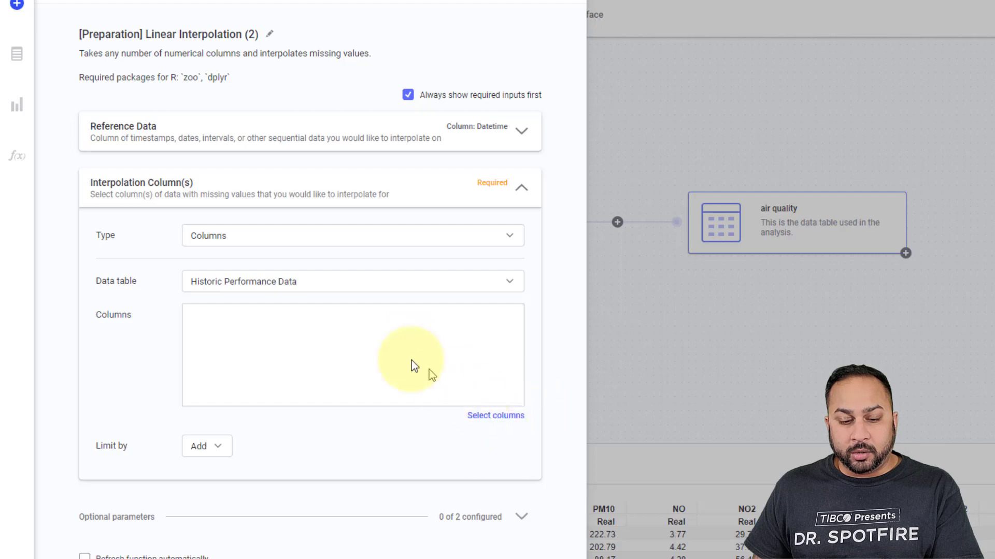
# Step: From the air quality table, select all twelve columns, PM2.5 through AQI, for interpolation
pyautogui.click(362, 285)
pyautogui.click(316, 326)
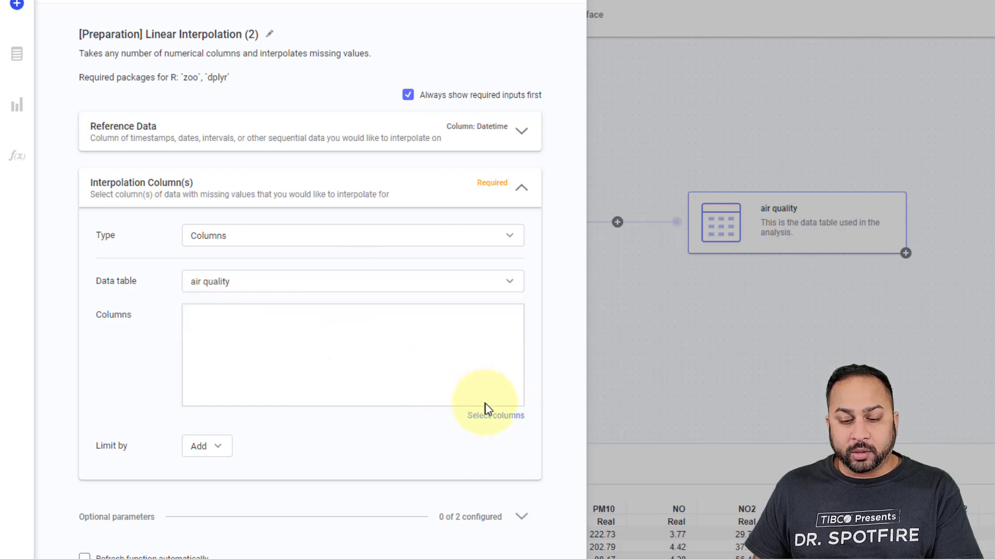
pyautogui.click(479, 416)
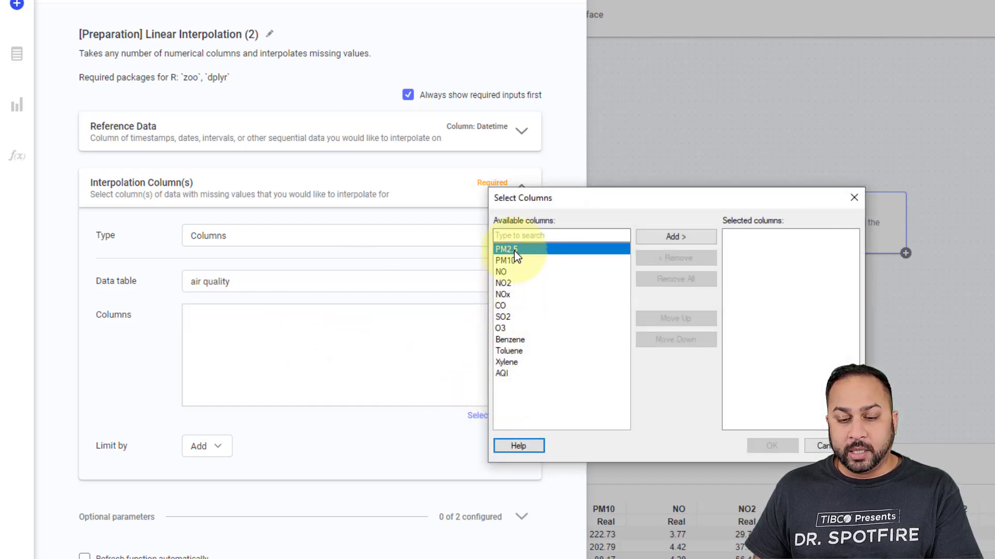
pyautogui.moveTo(516, 254); pyautogui.dragTo(515, 374)
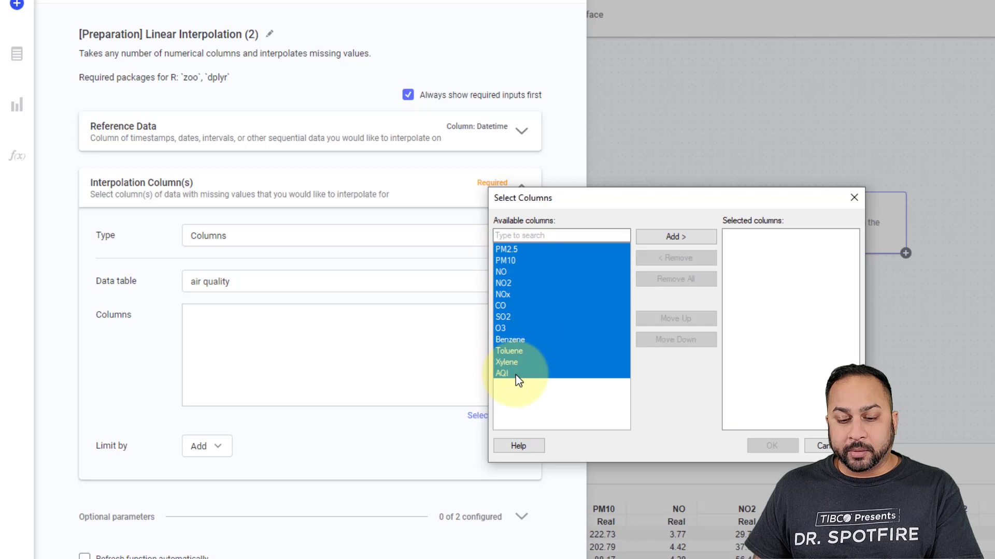
pyautogui.click(668, 236)
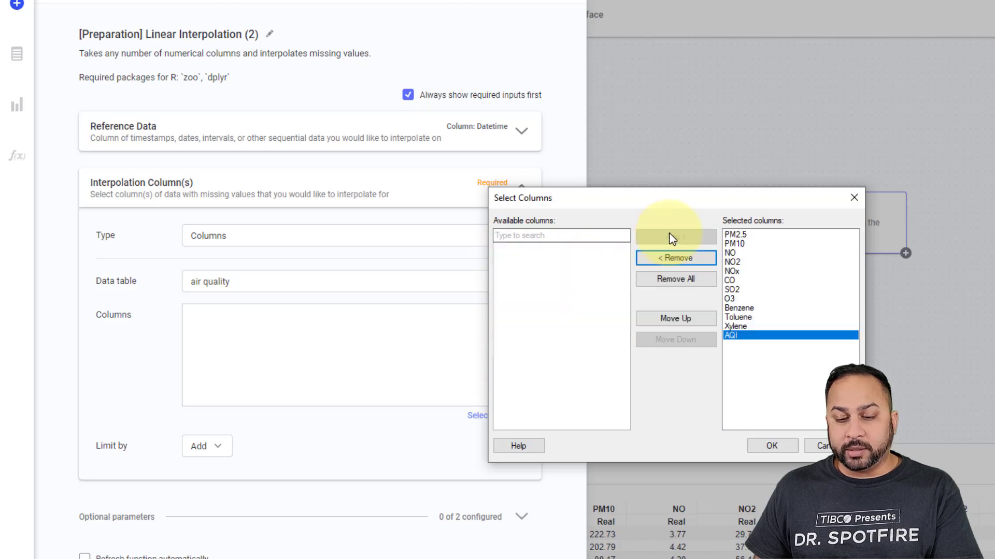
pyautogui.click(758, 446)
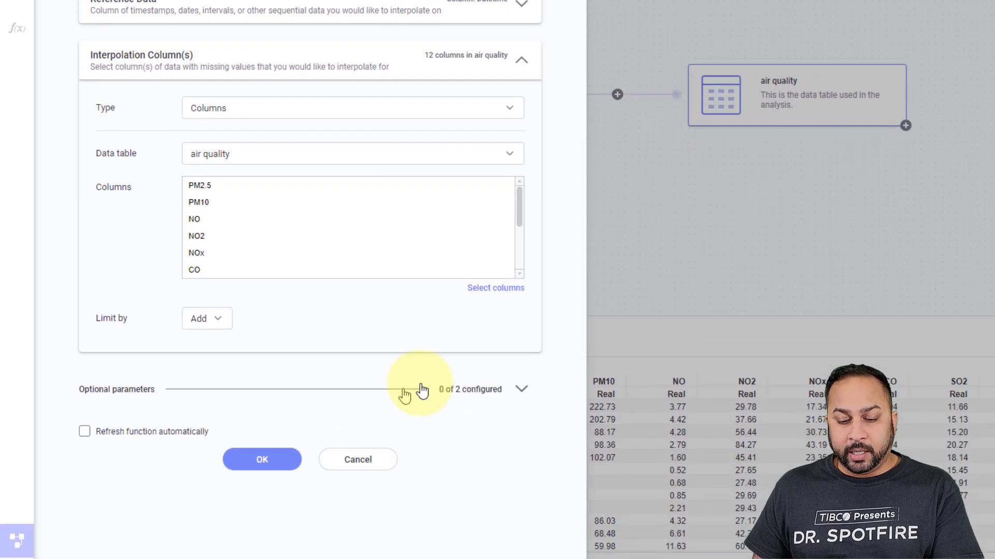
# Step: Group the interpolation by the air quality City column and set the method to spline
pyautogui.click(422, 390)
pyautogui.click(317, 404)
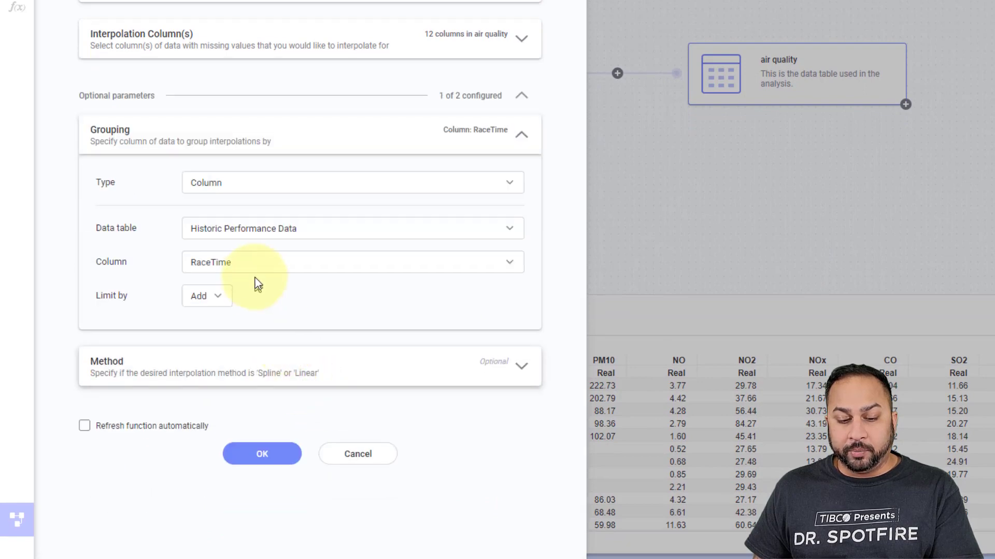
pyautogui.click(259, 231)
pyautogui.click(261, 273)
pyautogui.click(265, 267)
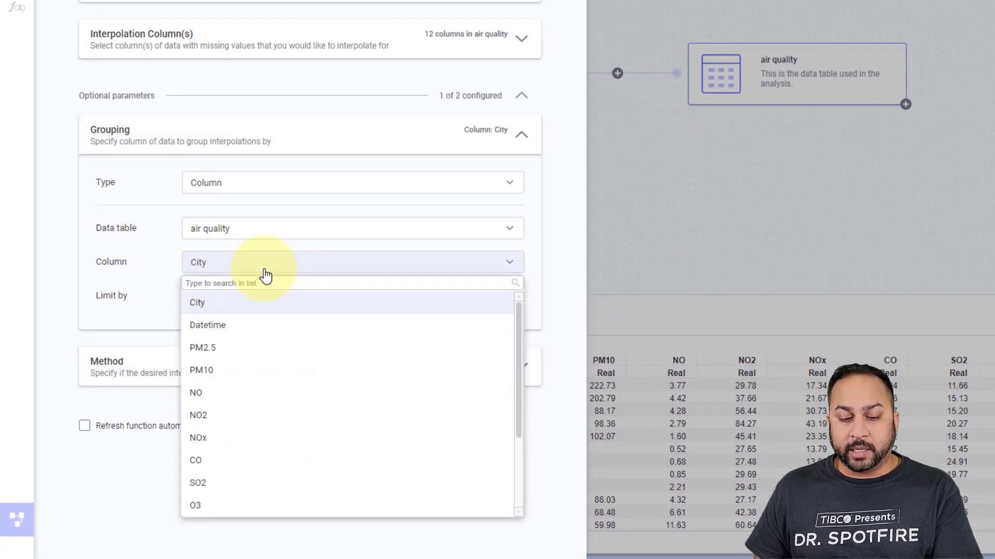
pyautogui.click(200, 306)
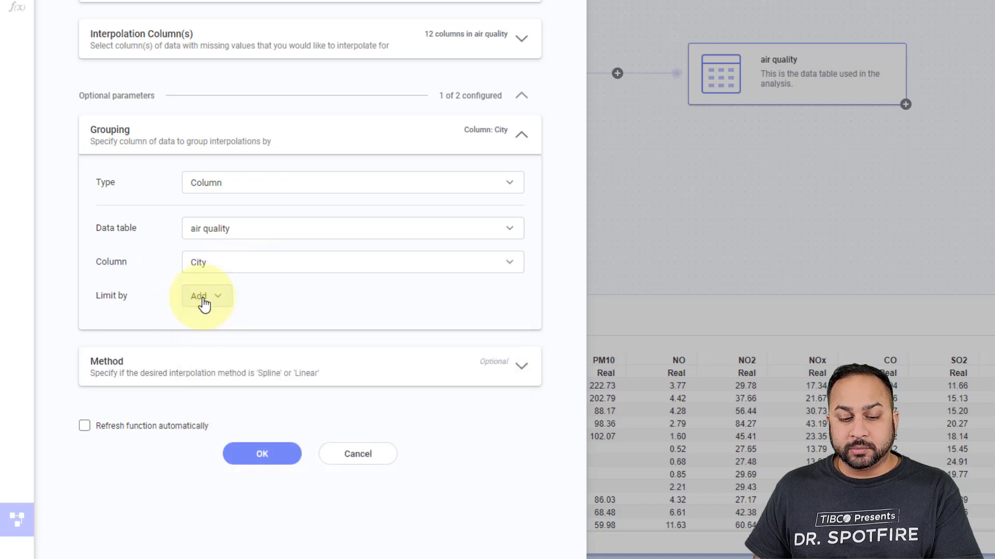
pyautogui.click(251, 362)
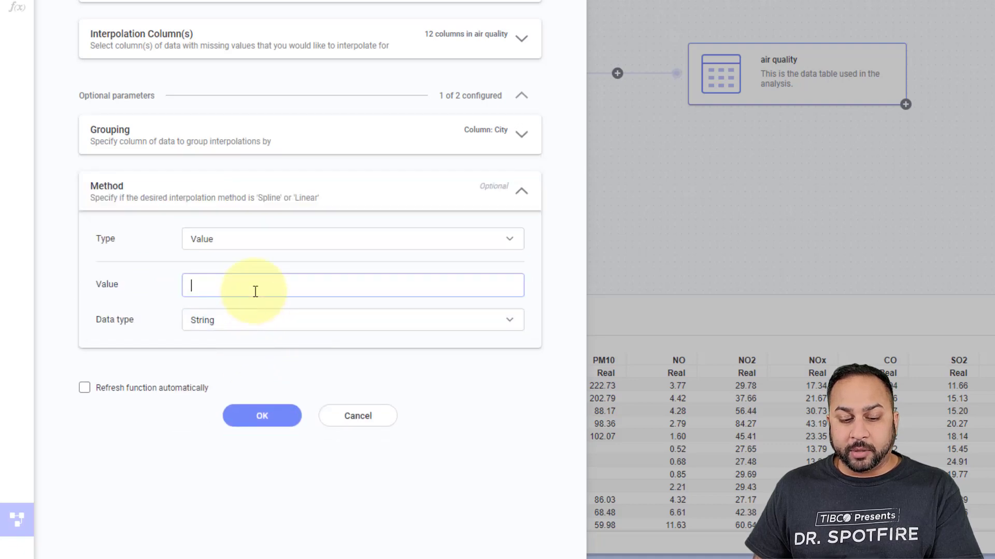
pyautogui.write('spline')
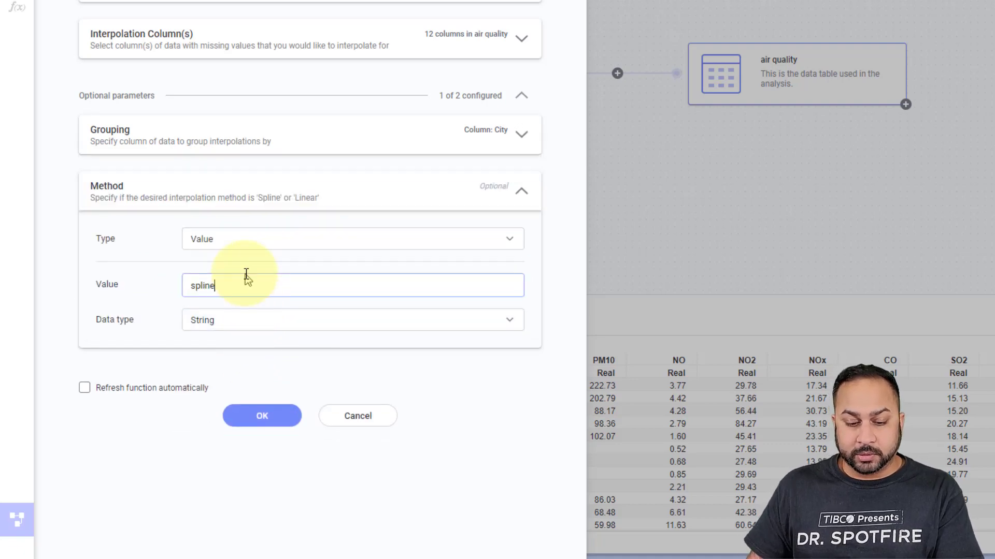
pyautogui.click(251, 418)
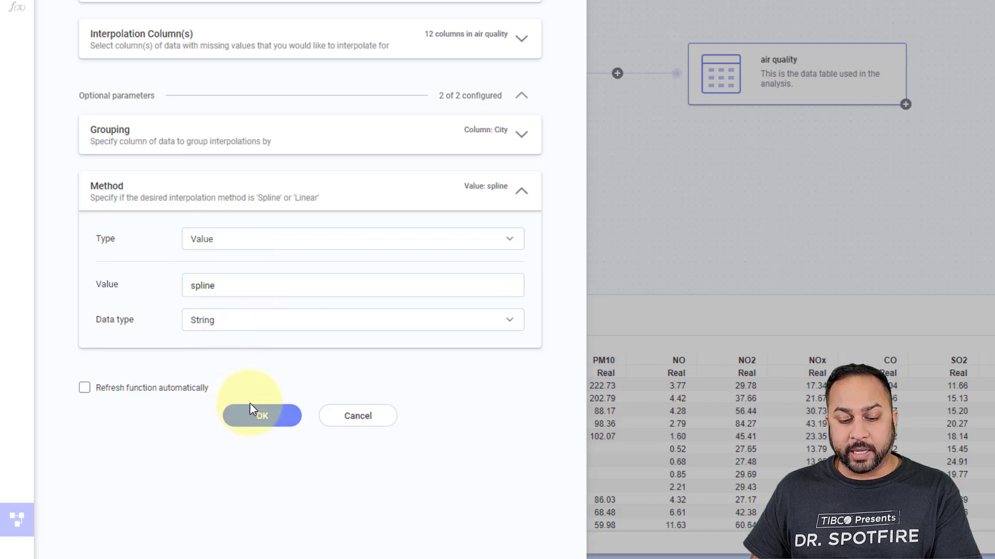
# Step: Run the interpolation and add PM2.5.Spline through AQI.Spline as calculated columns to air quality
pyautogui.click(215, 436)
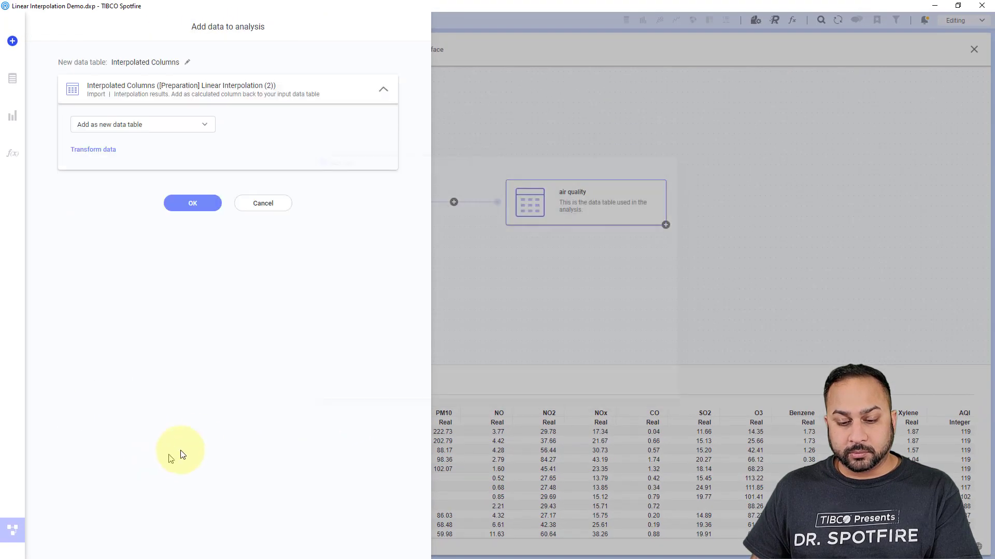
pyautogui.click(204, 126)
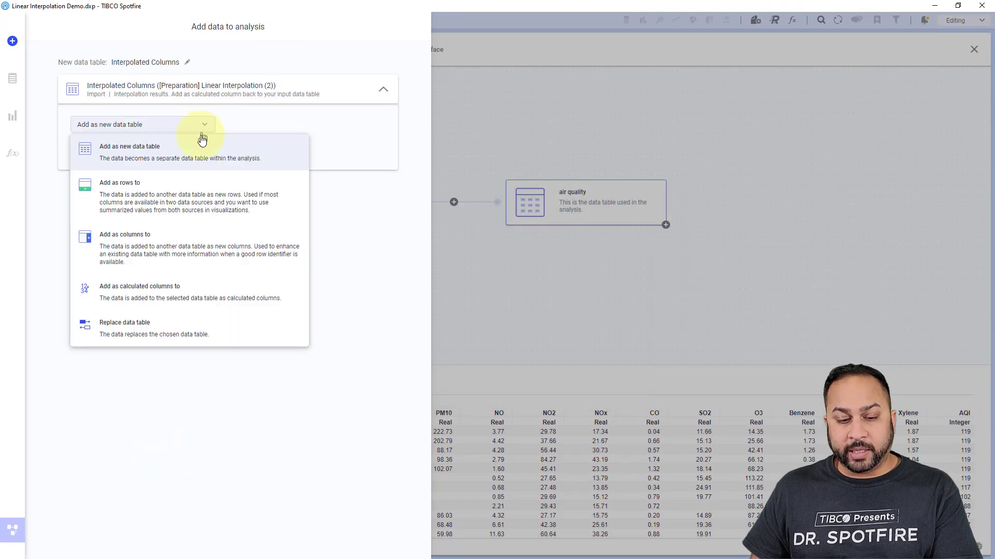
pyautogui.click(154, 289)
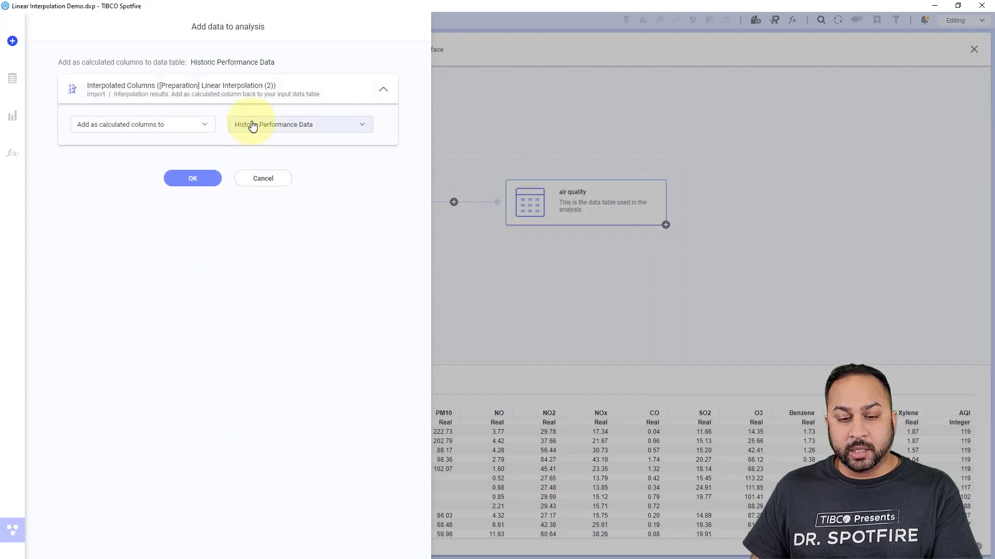
pyautogui.click(251, 125)
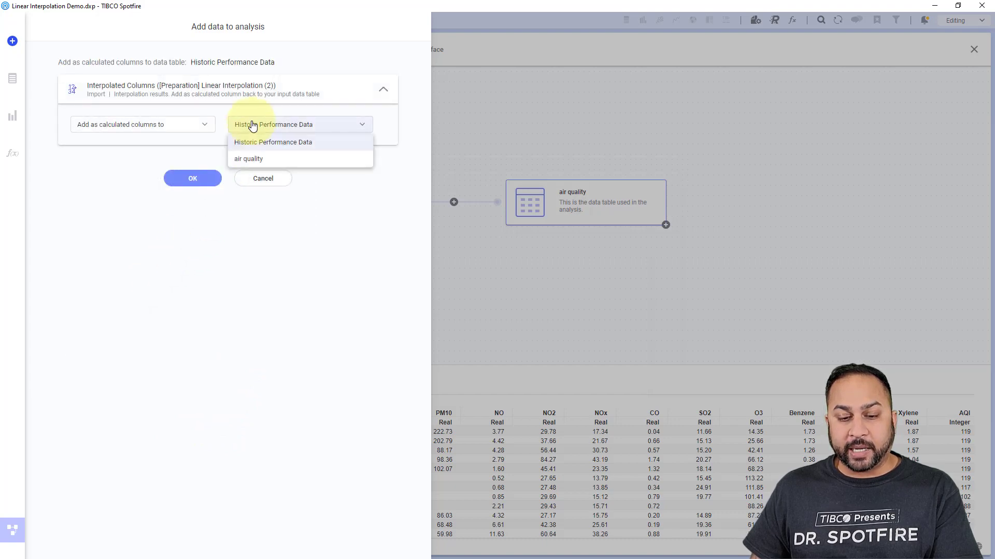
pyautogui.click(252, 161)
pyautogui.click(200, 178)
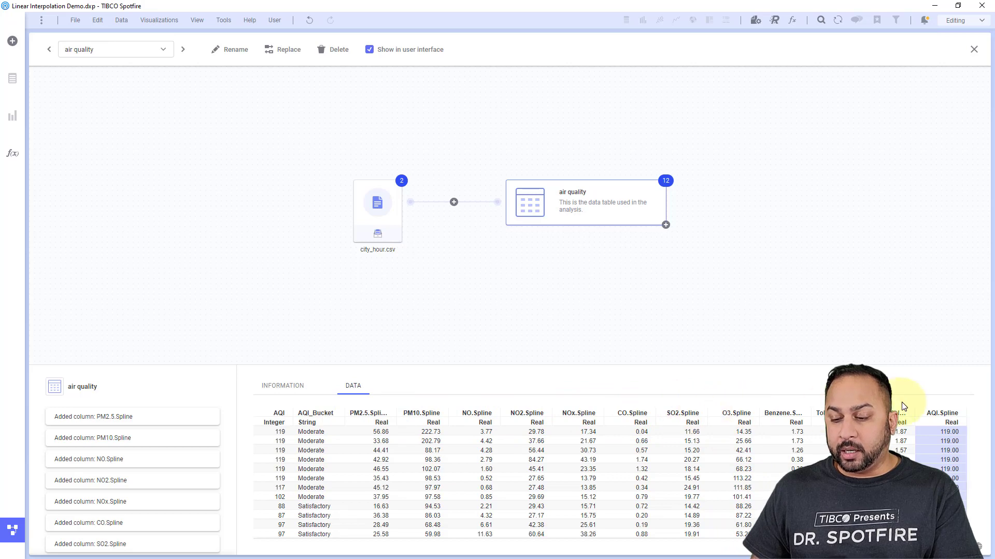
# Step: Add AQI.Spline to the AQI vs. Datetime chart's y-axis, ordered beneath the original AQI series
pyautogui.click(9, 528)
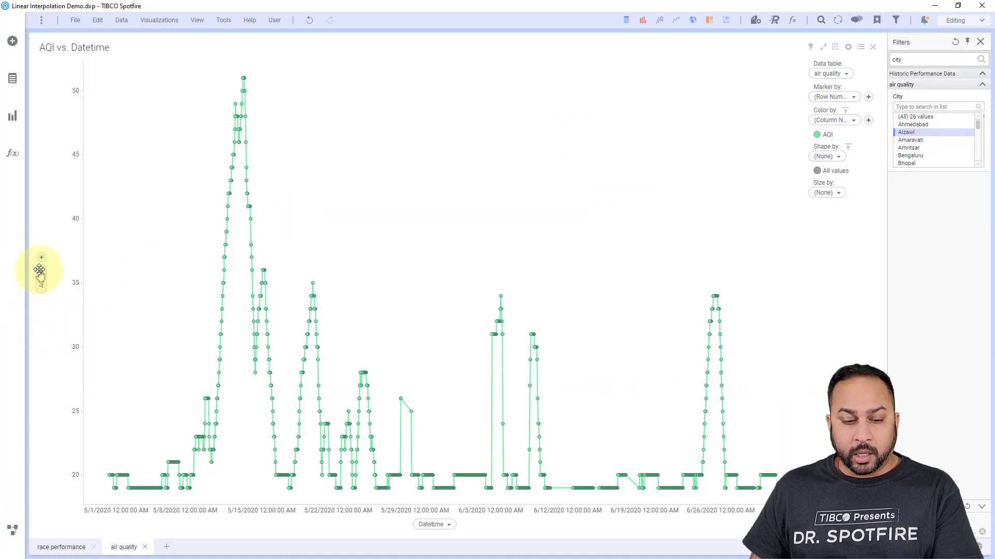
pyautogui.click(43, 258)
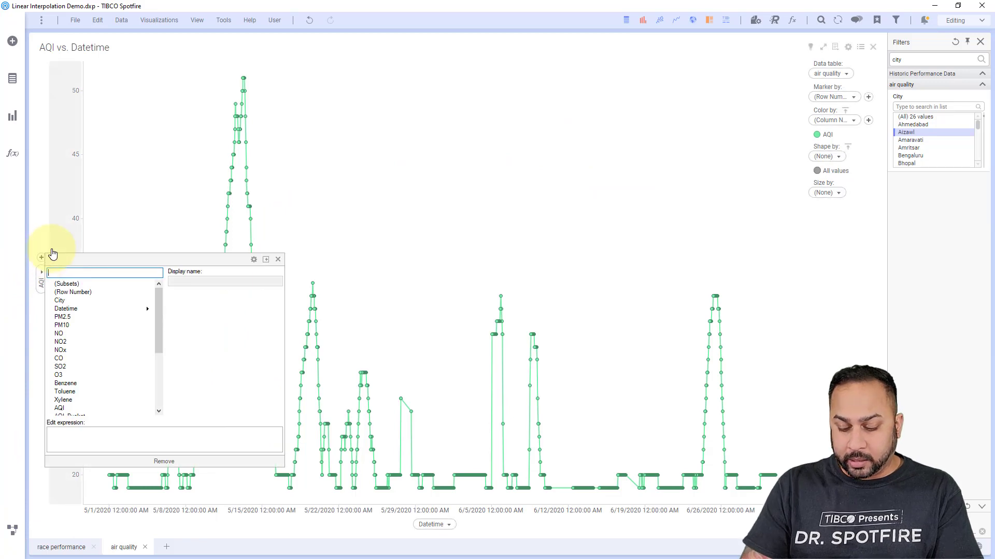
pyautogui.write('aqi')
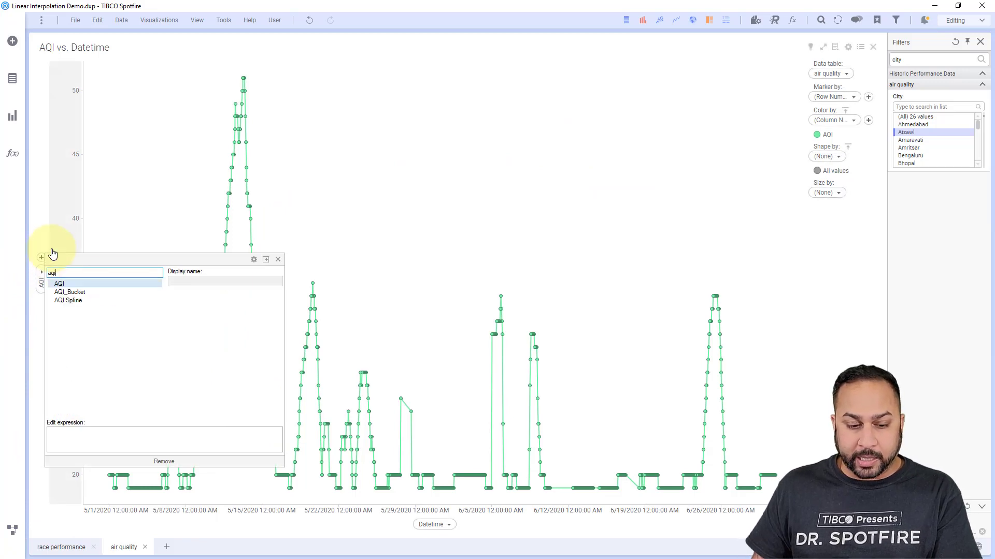
pyautogui.click(119, 300)
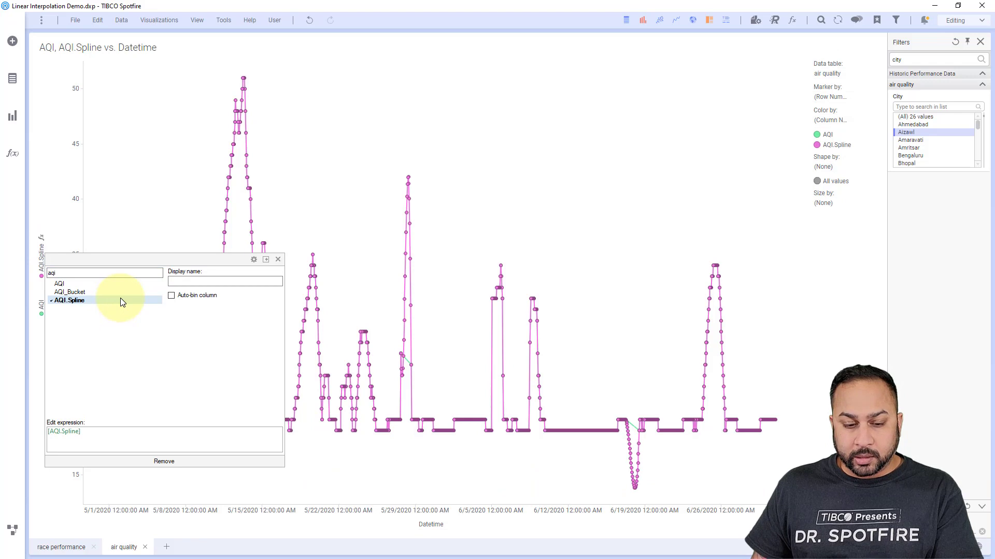
pyautogui.moveTo(42, 241); pyautogui.dragTo(40, 312)
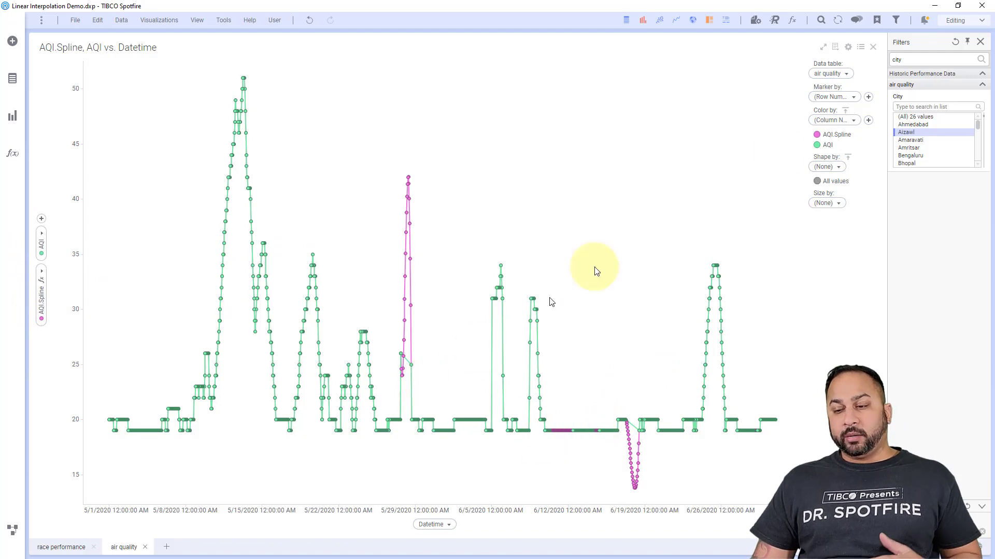
# Step: Filter to Ahmedabad and inspect the spline's lowest point, about -8.57 on 6/18/2020, then clear marking
pyautogui.click(911, 124)
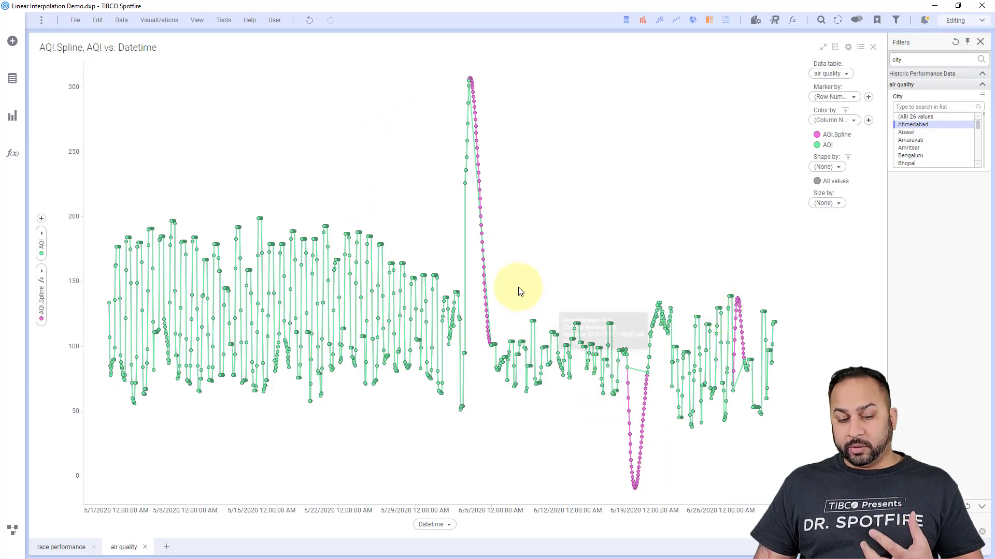
pyautogui.click(637, 490)
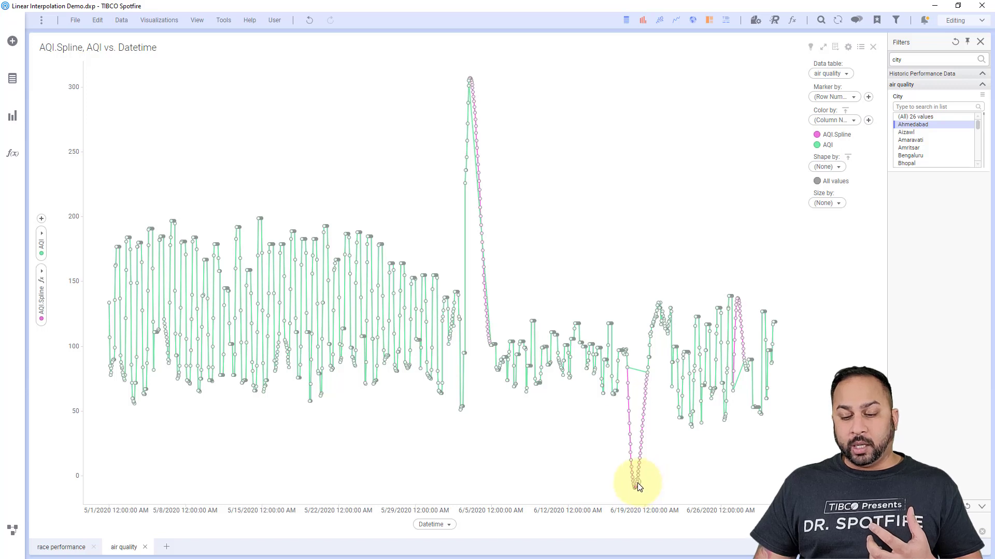
pyautogui.moveTo(636, 487)
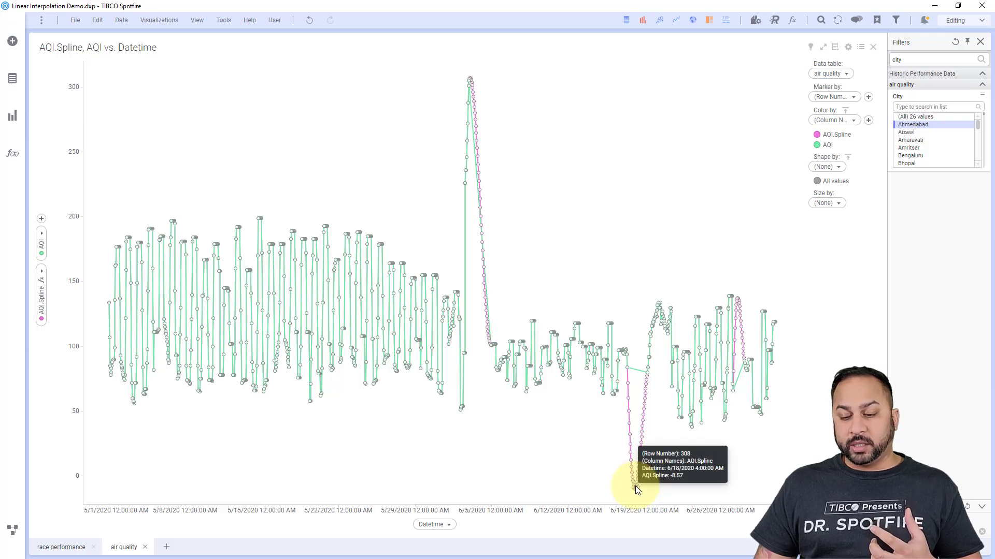
pyautogui.click(646, 483)
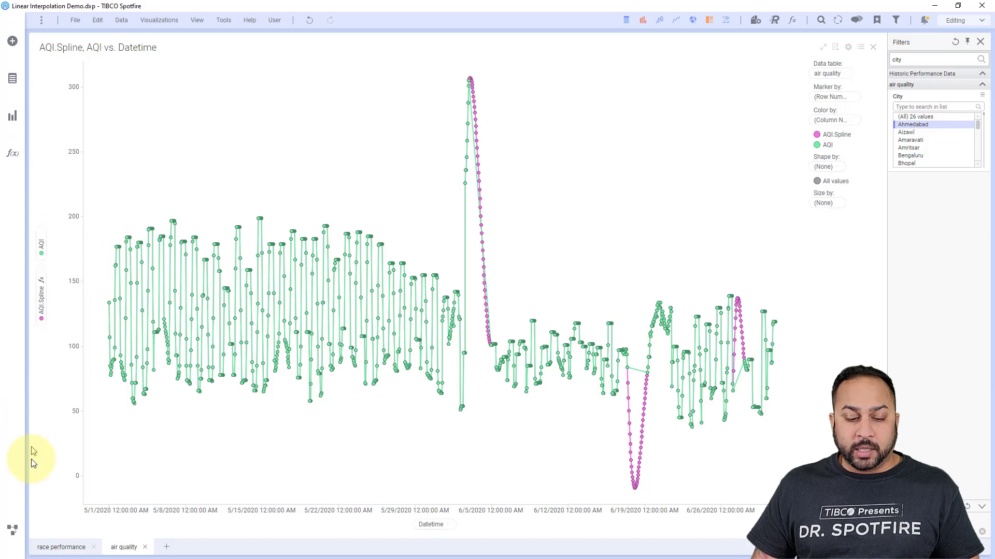
# Step: In the Linear Interpolation data function, change the Method value from spline to linear
pyautogui.click(13, 530)
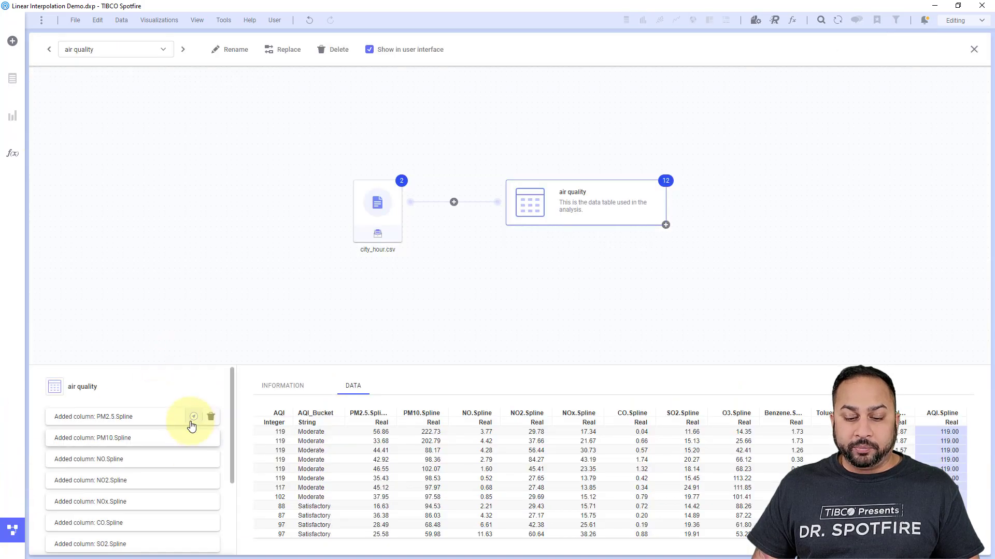
pyautogui.click(192, 417)
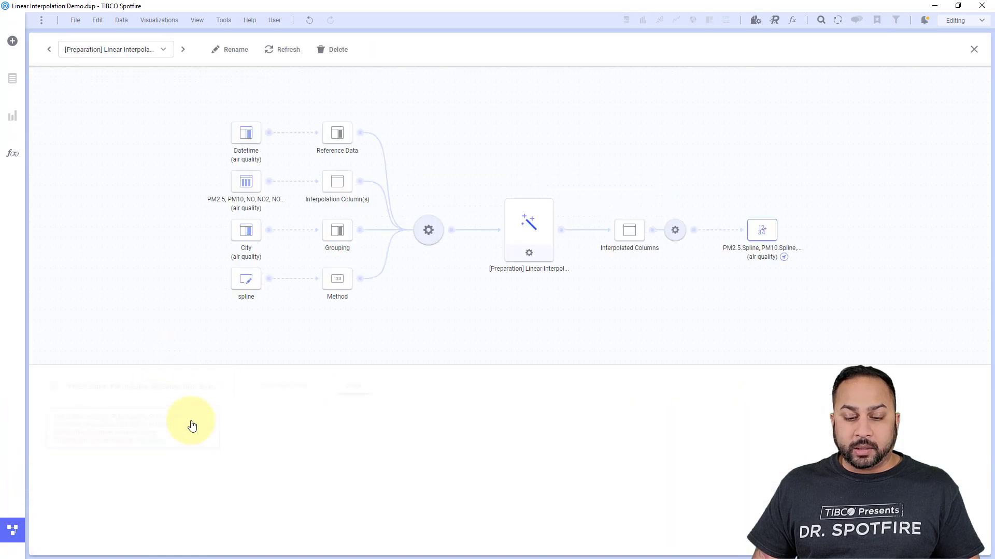
pyautogui.click(425, 233)
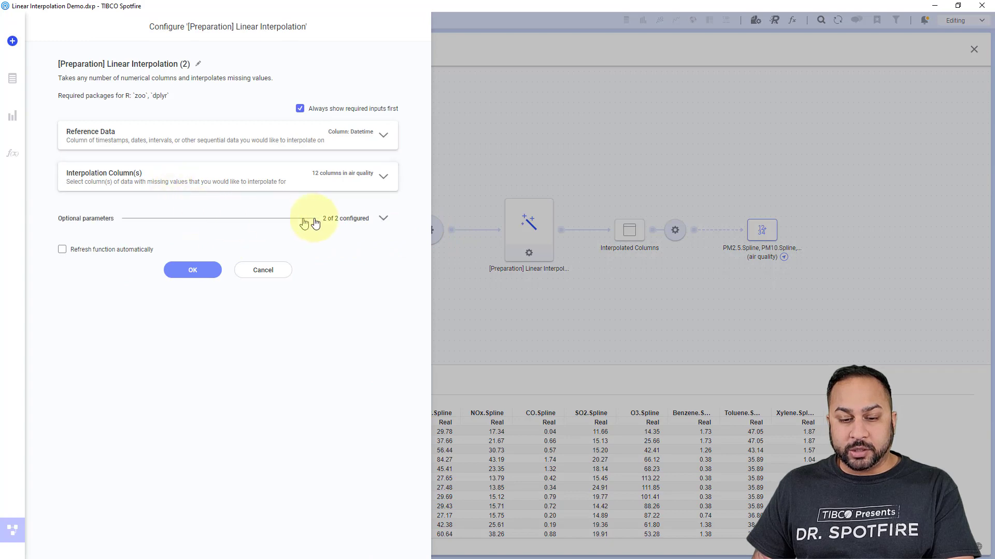
pyautogui.click(315, 224)
pyautogui.click(200, 291)
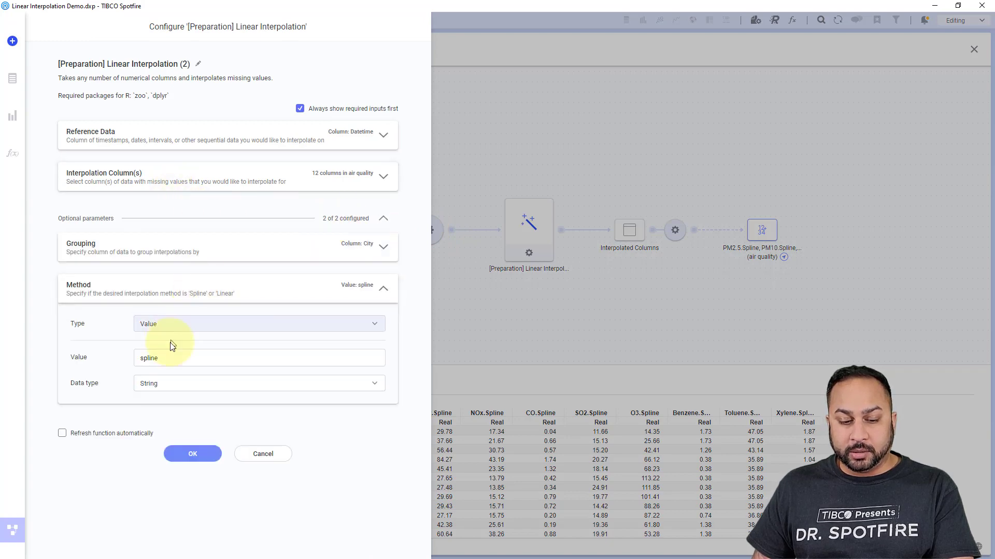
pyautogui.doubleClick(172, 358)
pyautogui.write('lin')
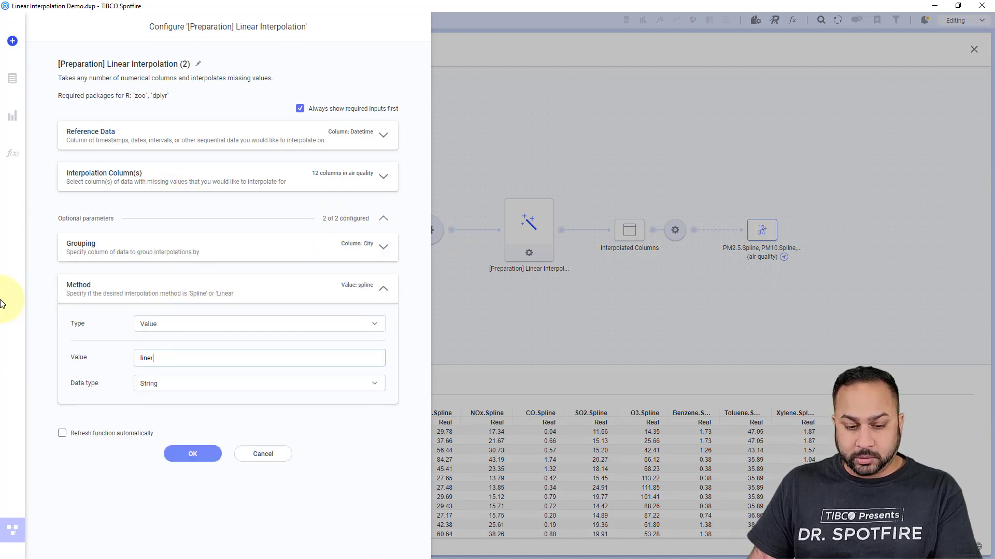
pyautogui.write('ear')
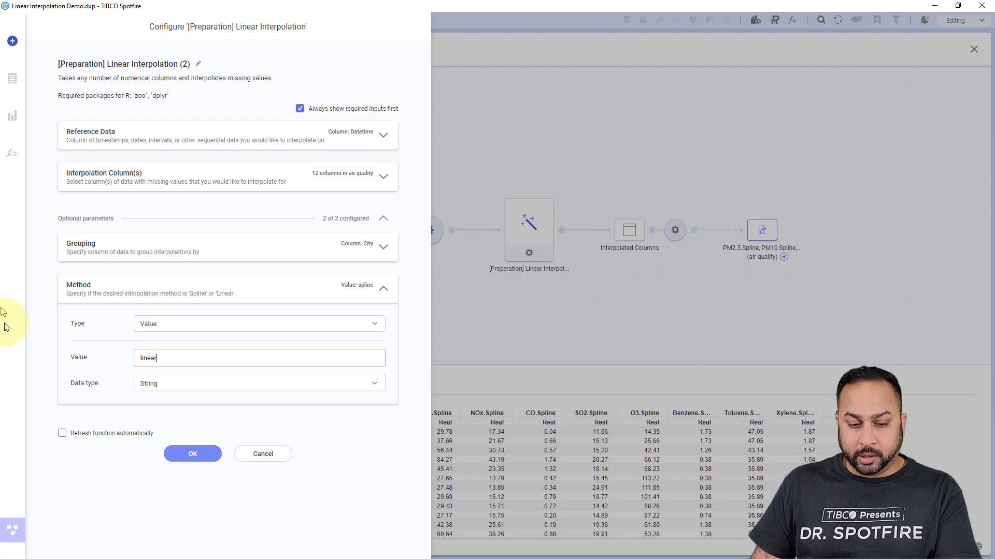
pyautogui.click(171, 453)
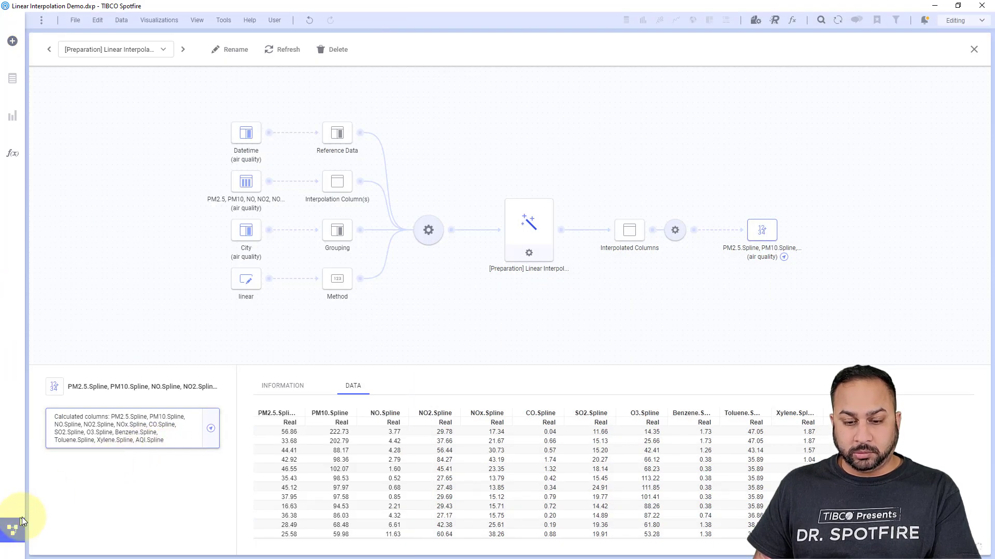
# Step: Swap the missing AQI.Spline series on the chart's y-axis for AQI.Linear
pyautogui.click(14, 527)
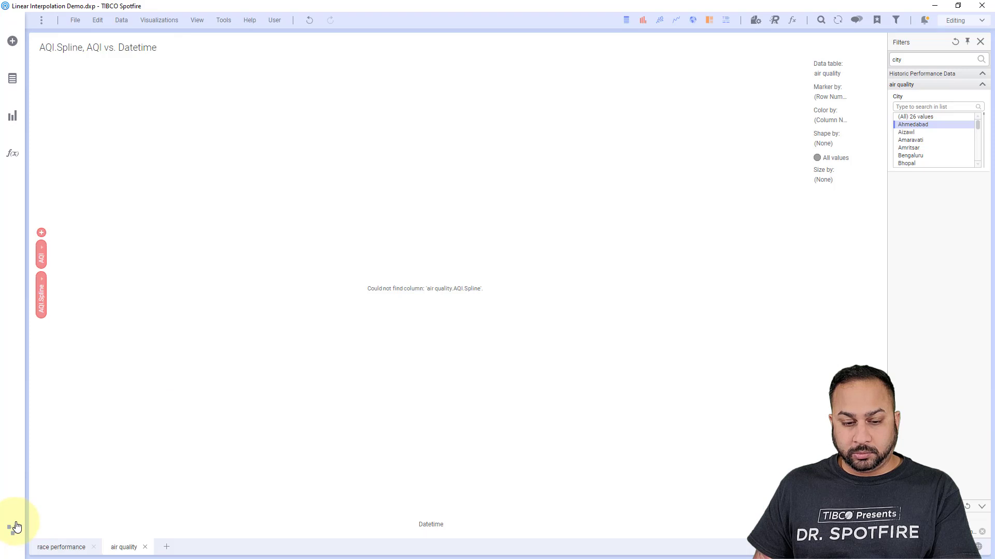
pyautogui.click(40, 284)
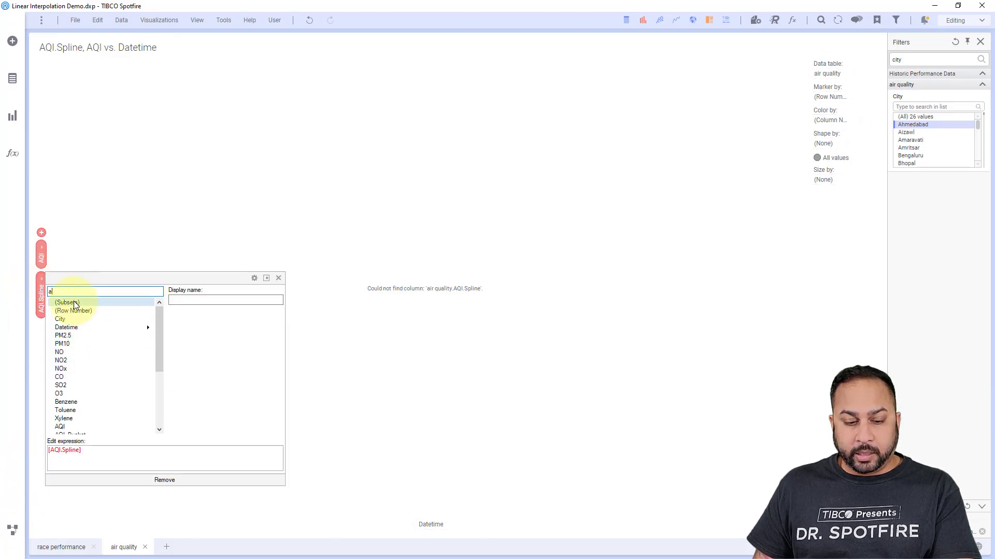
pyautogui.write('aq')
pyautogui.click(70, 319)
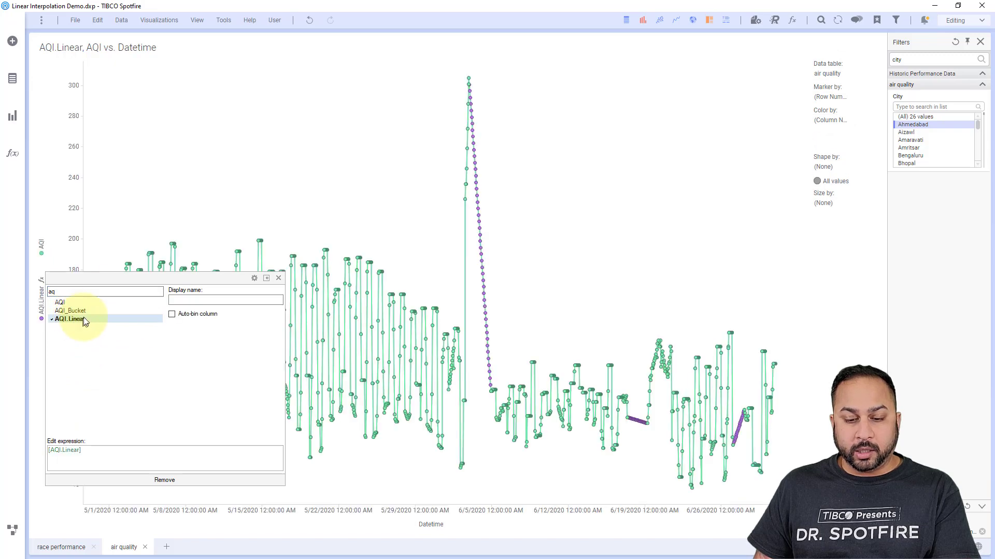
pyautogui.click(283, 190)
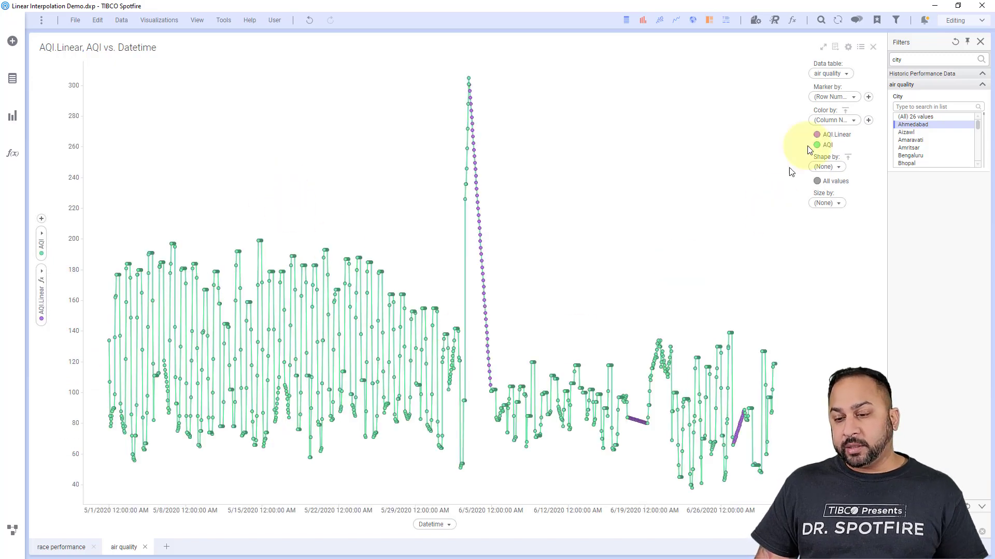
# Step: Filter to Aizawl, then step through Amaravati, Amritsar, Bengaluru, Bhopal, Brajrajnagar and Chandigarh
pyautogui.click(907, 132)
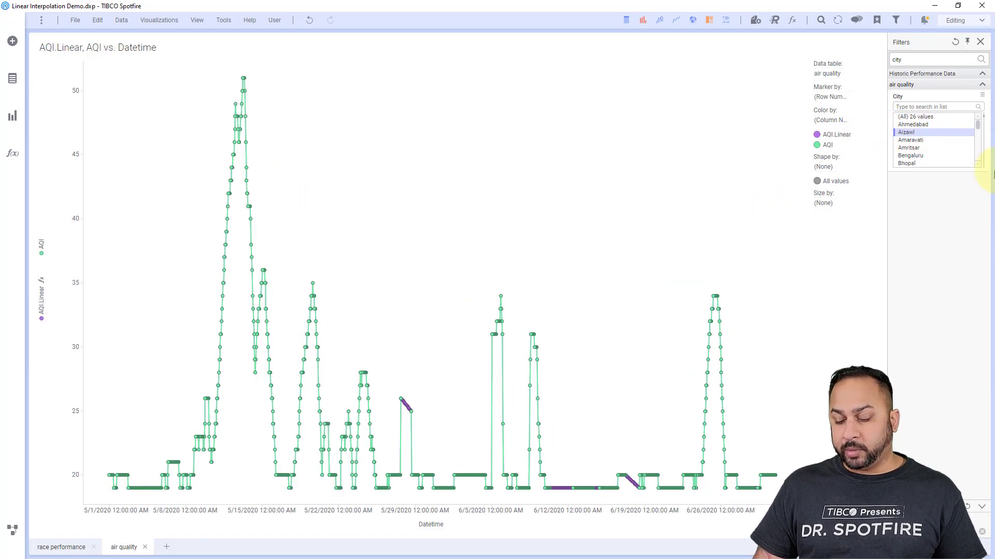
pyautogui.press('Down')
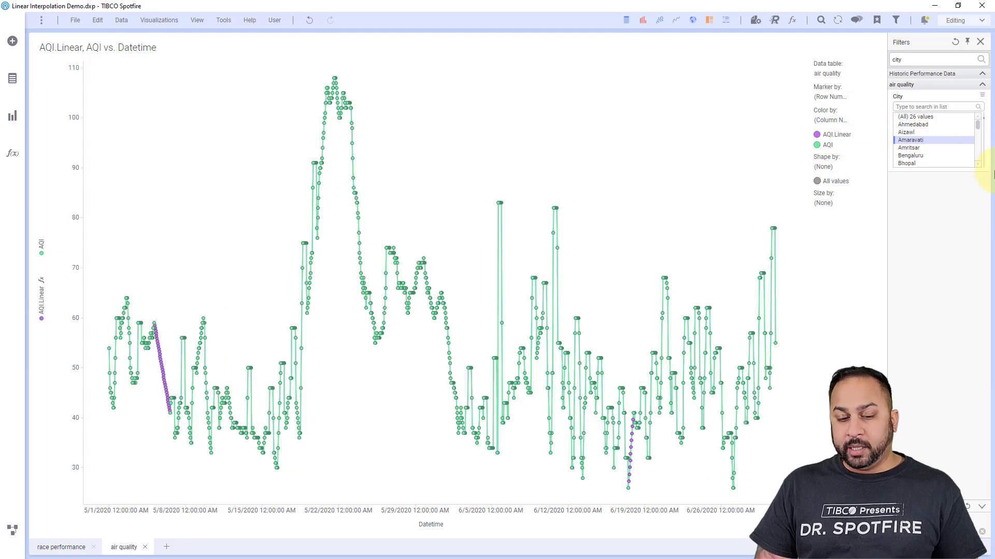
pyautogui.press('Down')
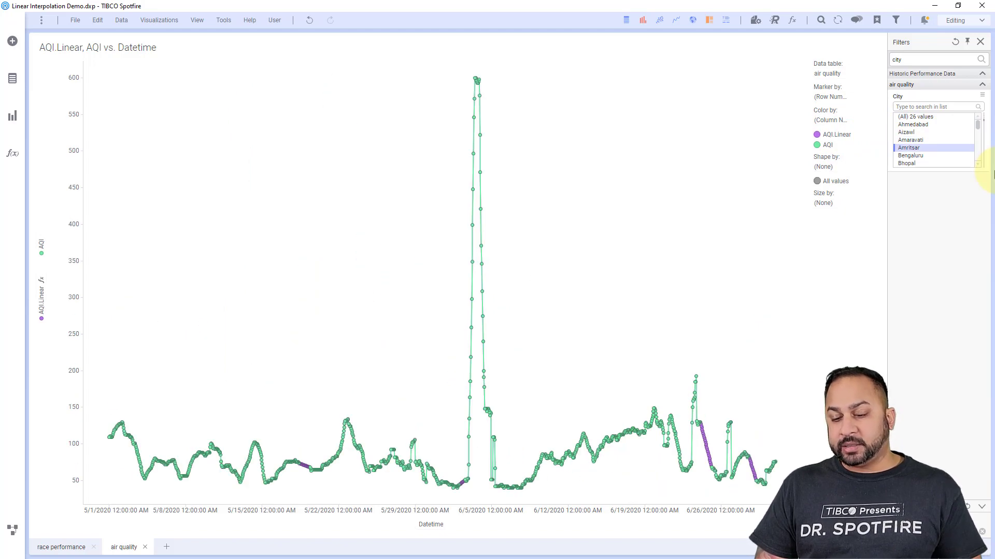
pyautogui.press('Down')
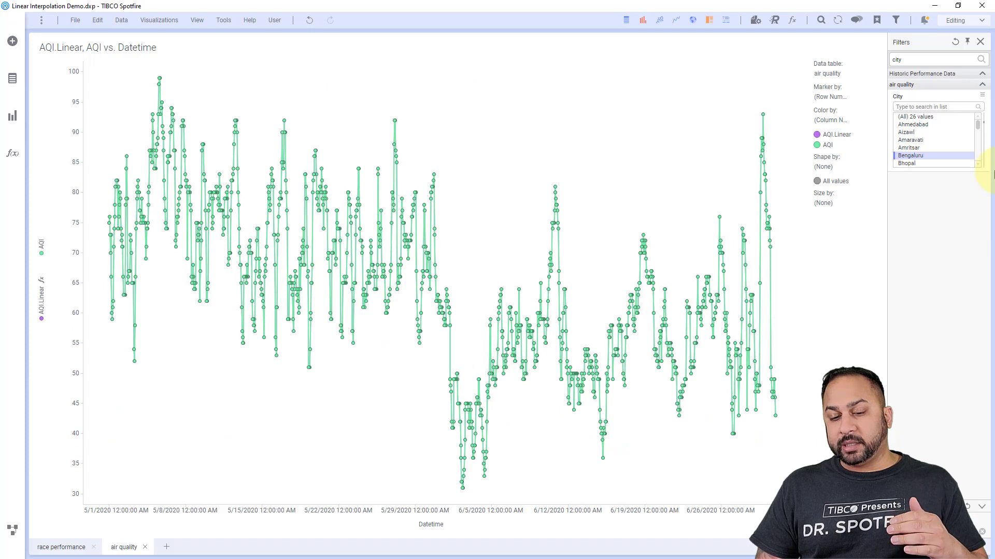
pyautogui.press('Down')
pyautogui.press('Down')
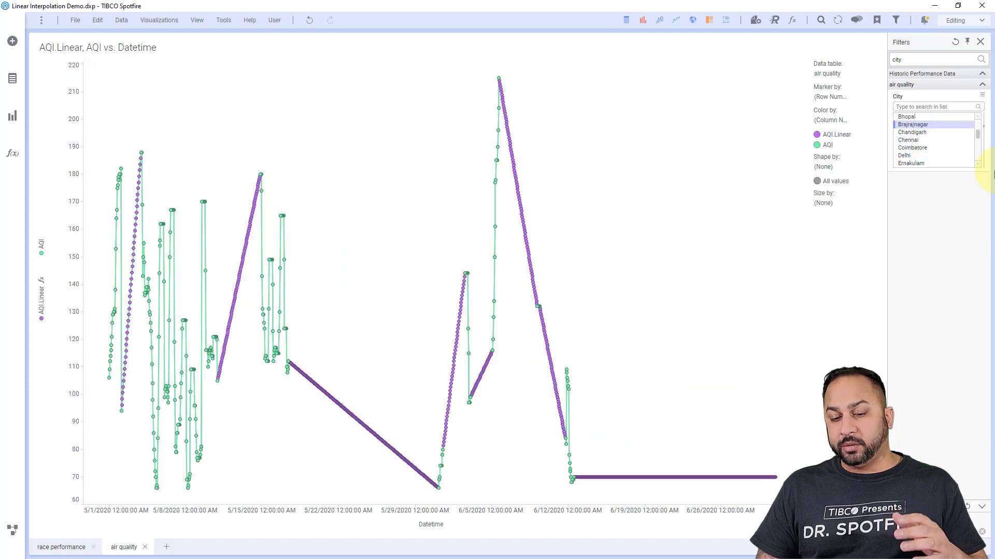
pyautogui.press('Down')
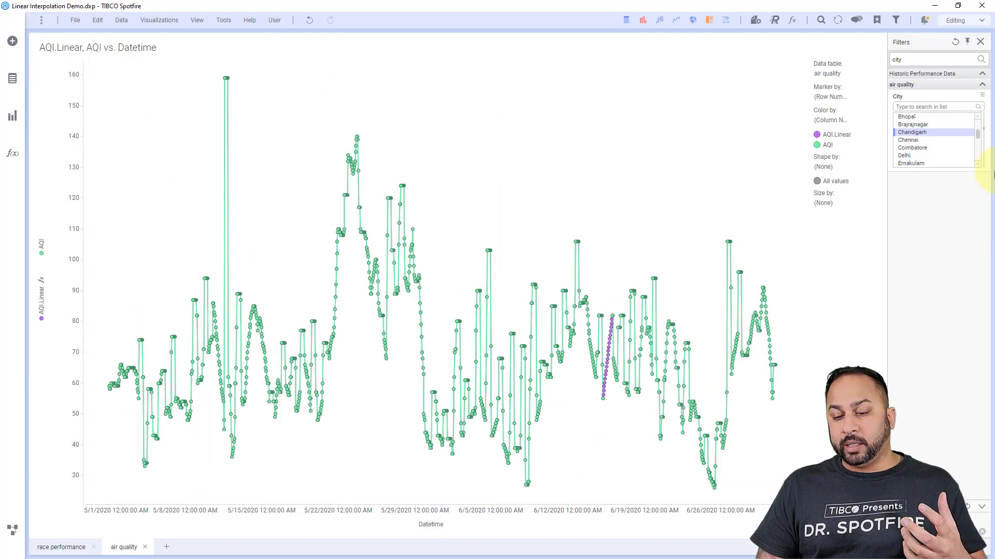
pyautogui.press('Down')
pyautogui.press('Down')
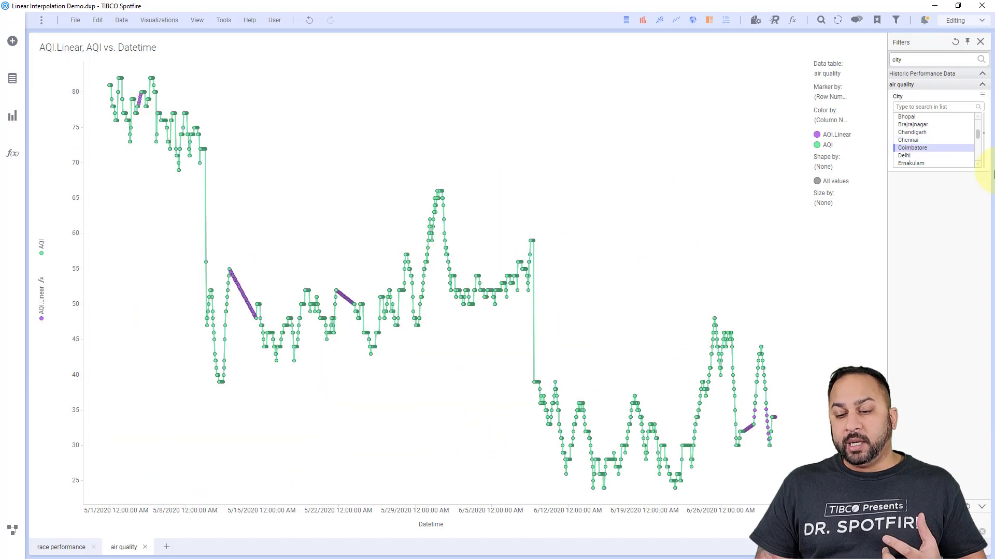